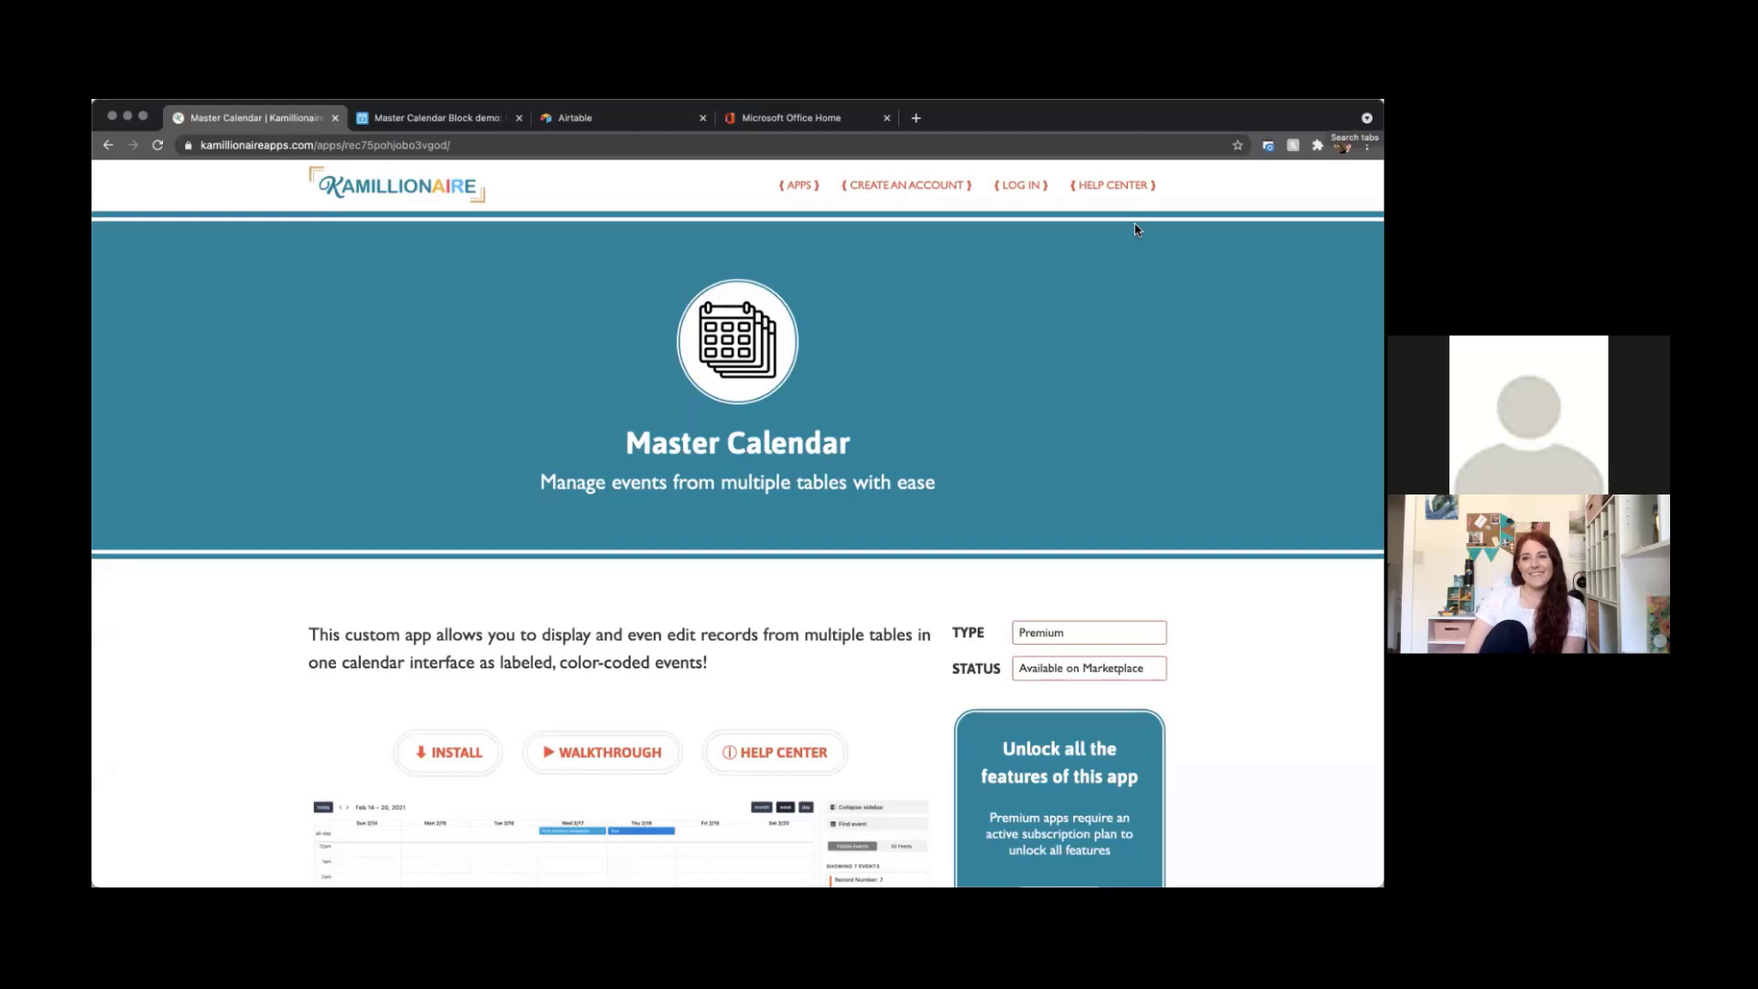
Review the Master Calendar features table, then switch to the 'Master Calendar Block demo' base tab.
{"action": "scroll", "coordinate": [824, 469], "scroll_direction": "down", "scroll_amount": 5}
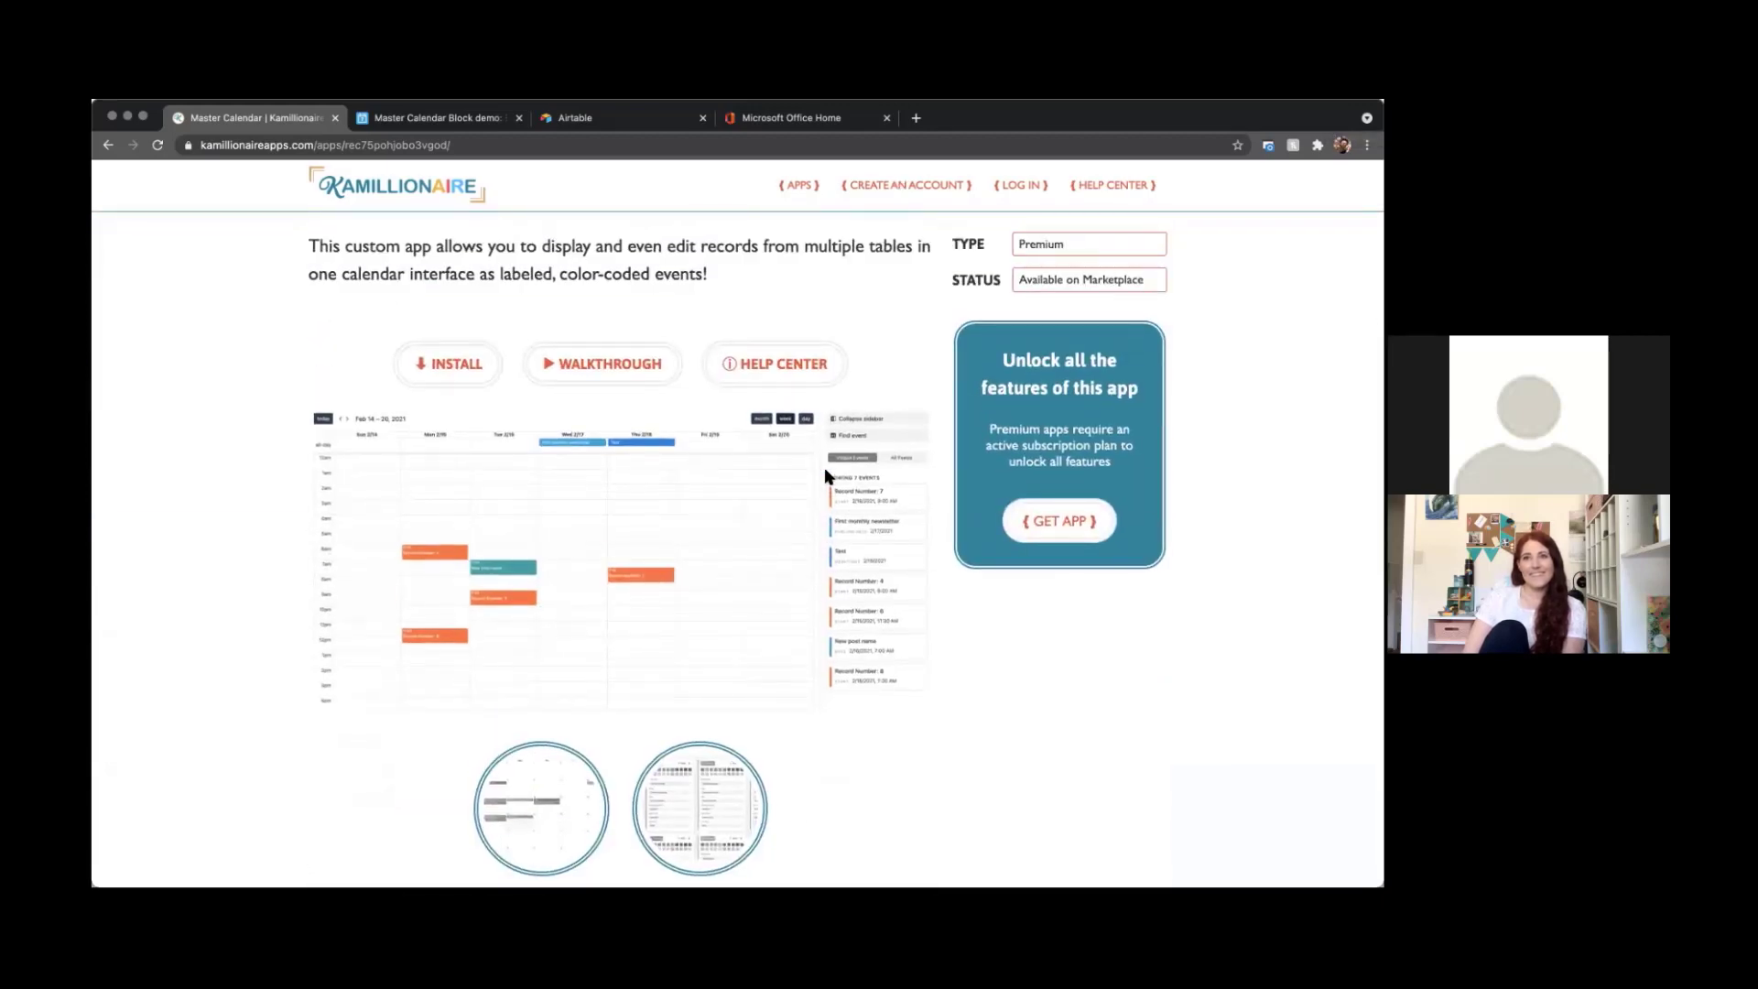
{"action": "scroll", "coordinate": [825, 475], "scroll_direction": "down", "scroll_amount": 7}
{"action": "scroll", "coordinate": [827, 475], "scroll_direction": "up", "scroll_amount": 2}
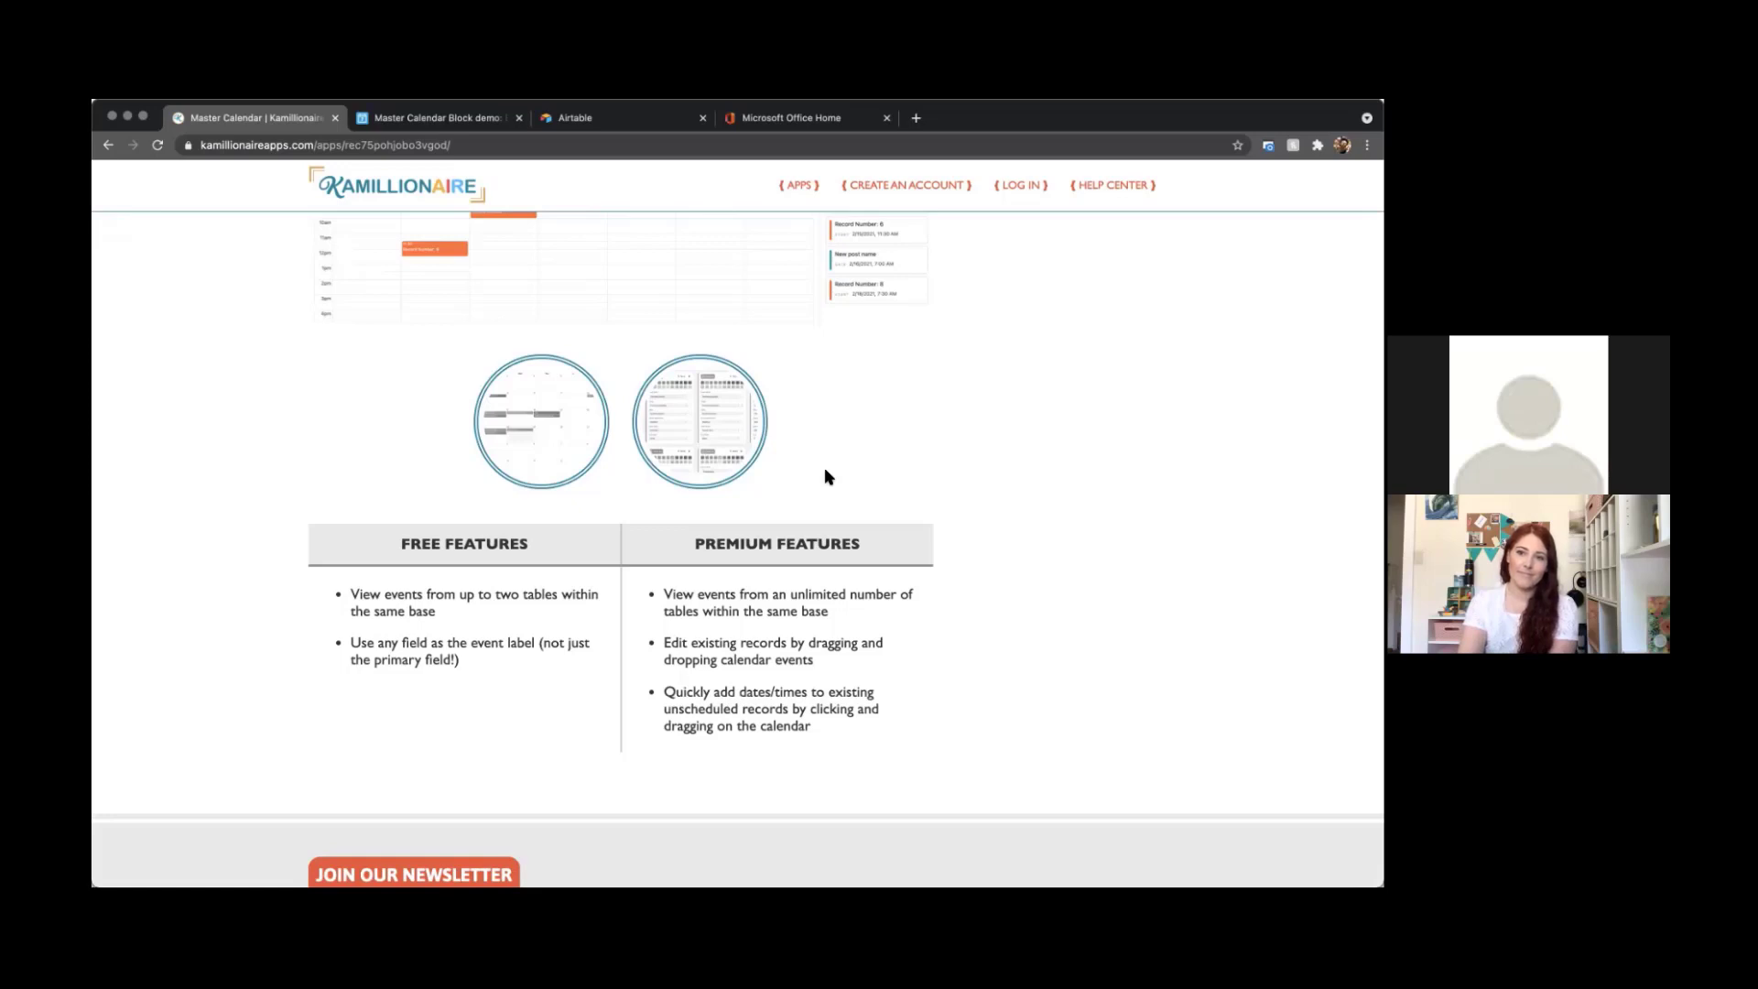
{"action": "key", "text": "ctrl+Tab"}
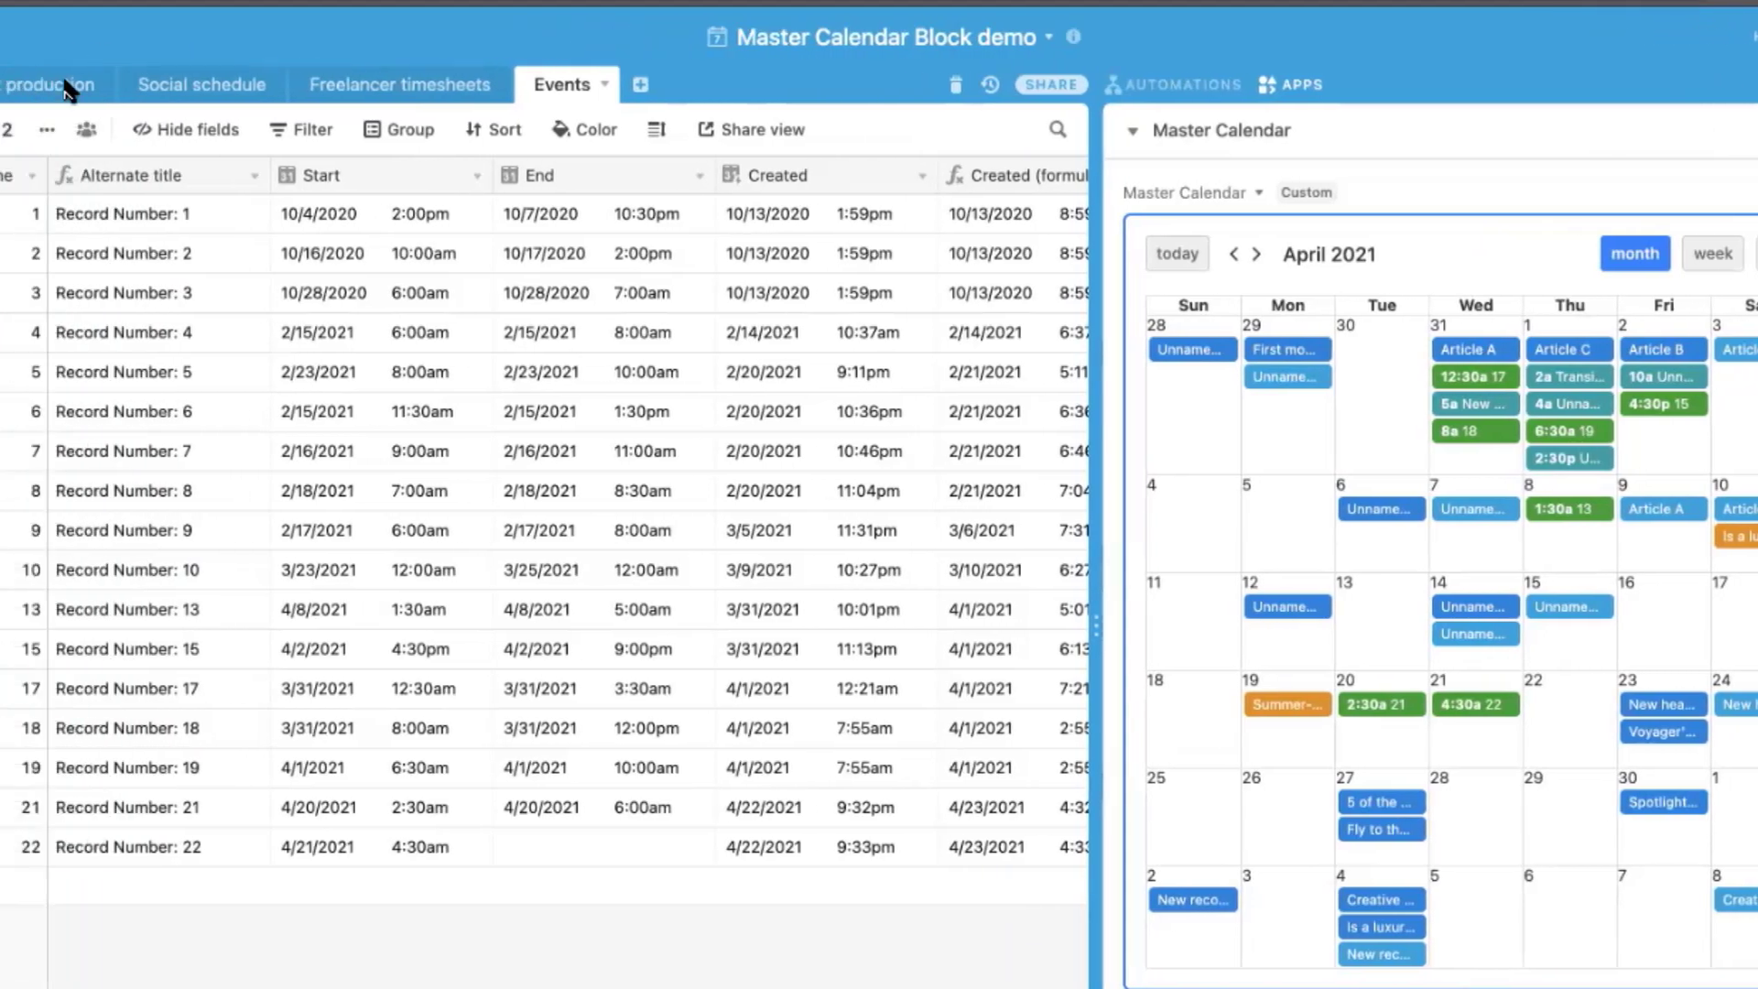
{"action": "left_click", "coordinate": [180, 87]}
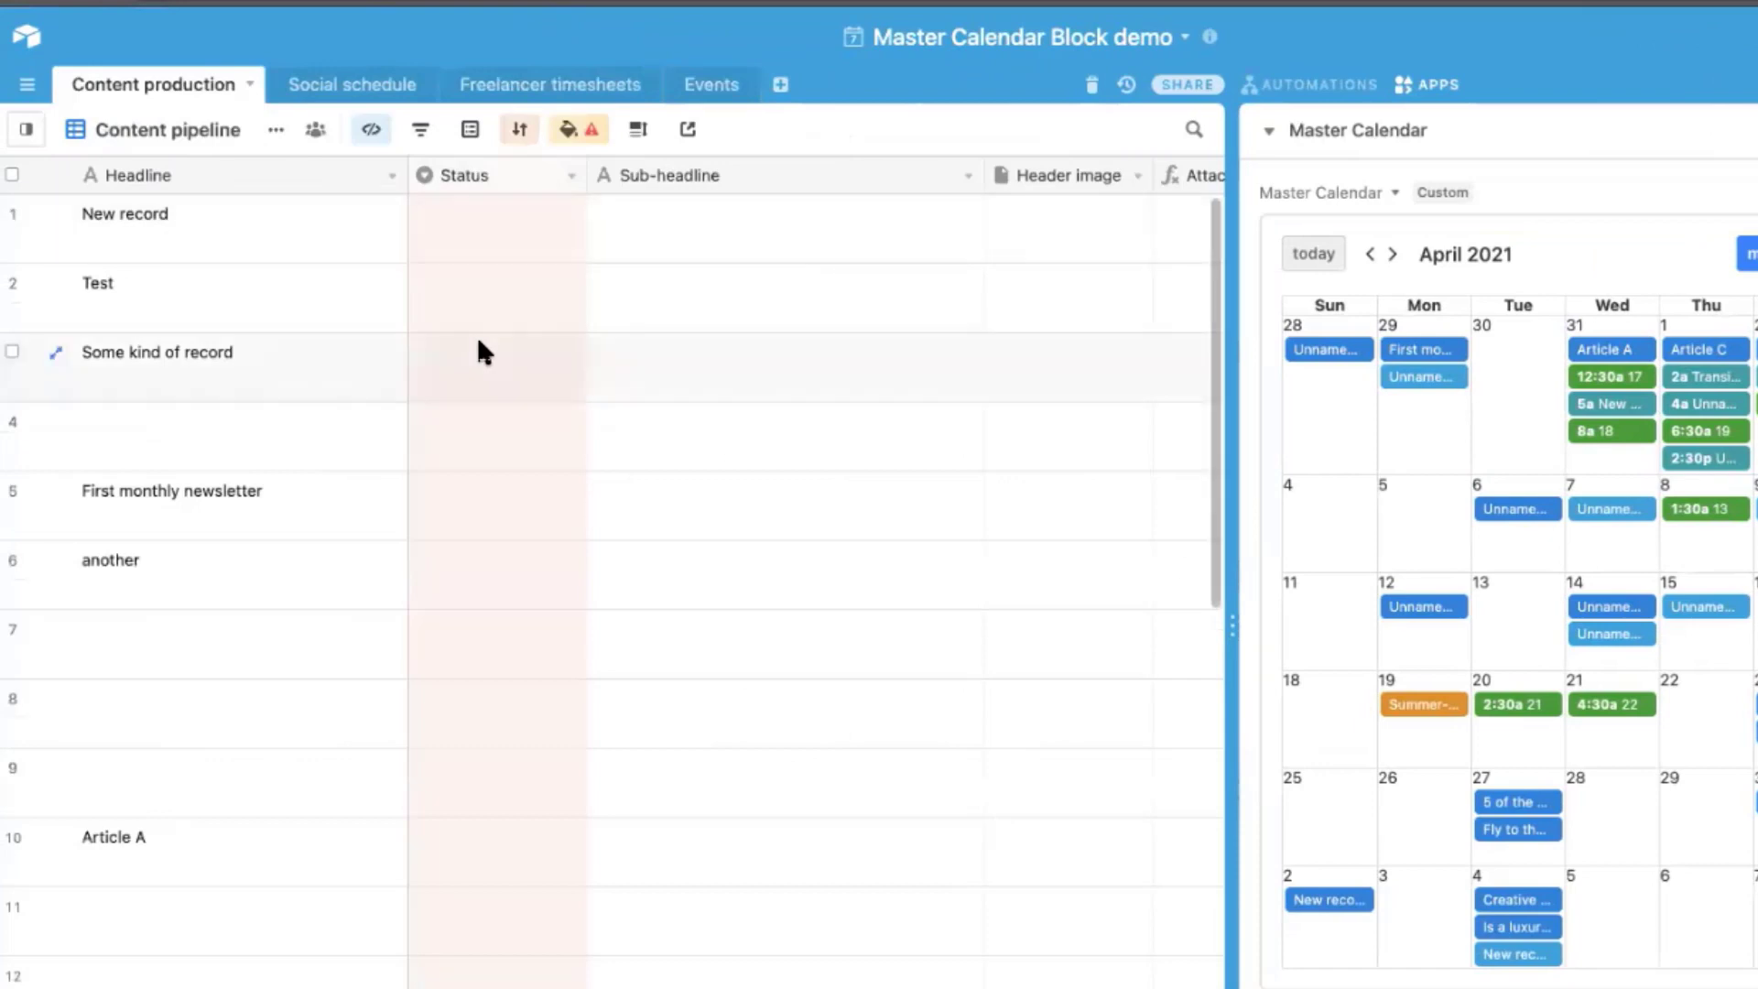
{"action": "scroll", "coordinate": [480, 353], "scroll_direction": "right", "scroll_amount": 6}
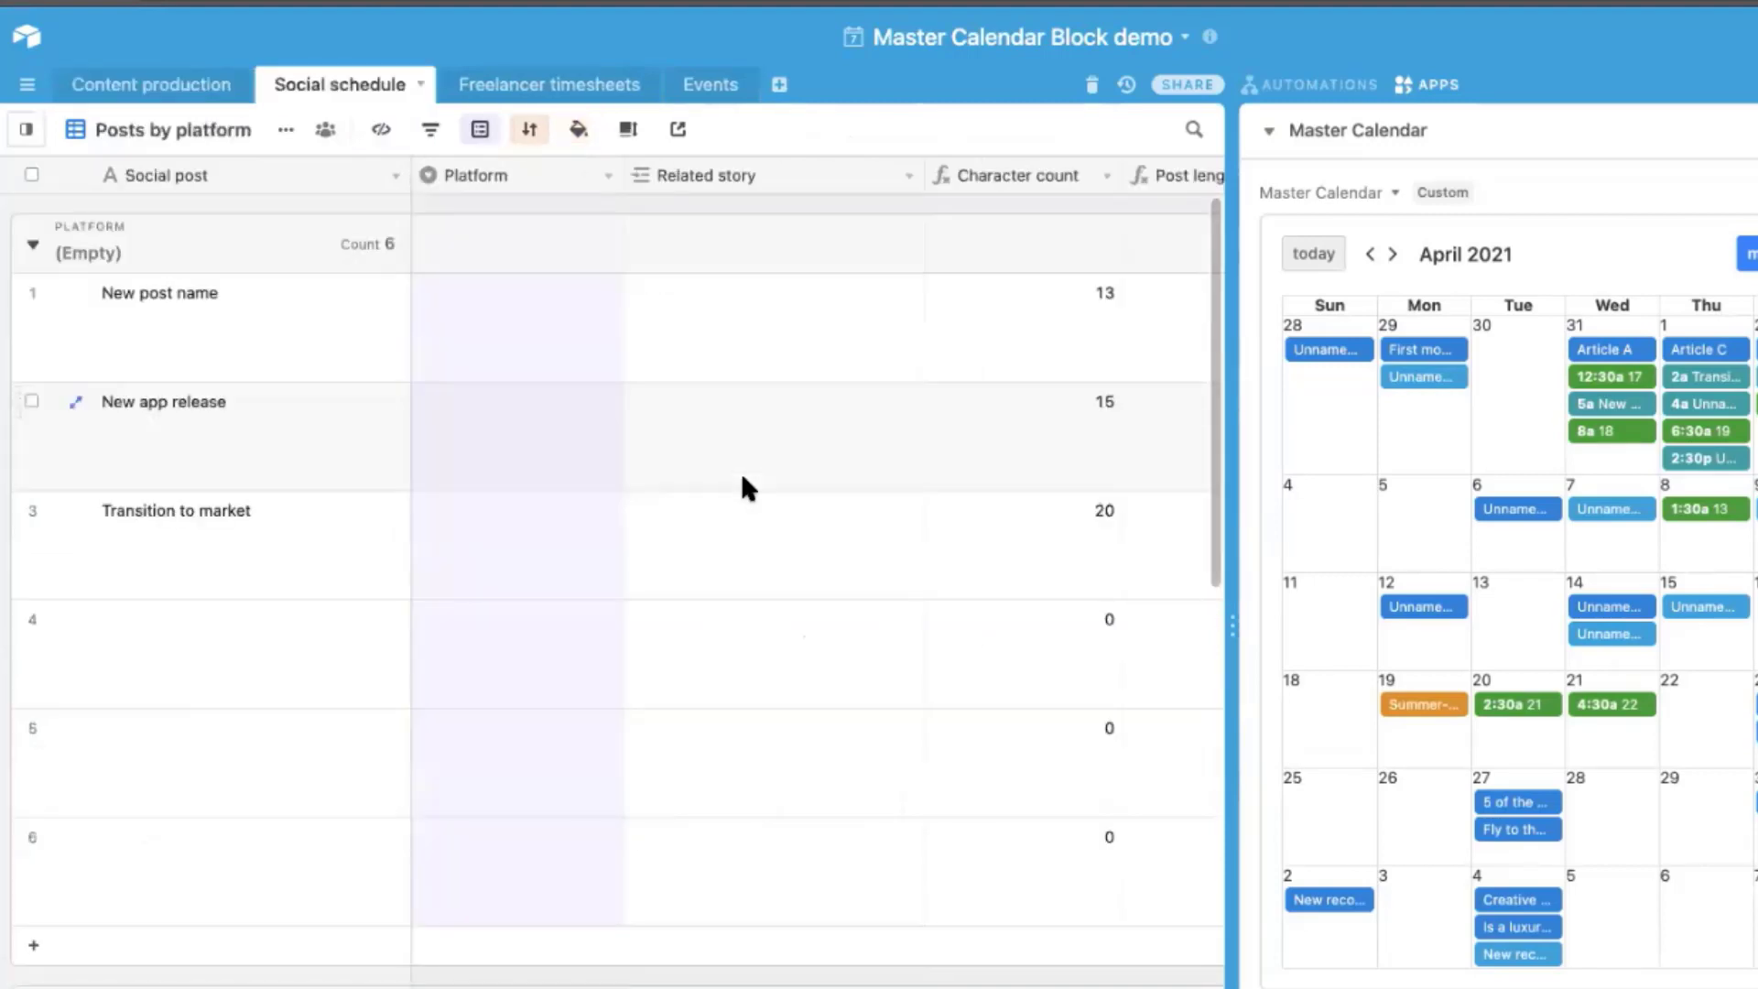
{"action": "scroll", "coordinate": [743, 482], "scroll_direction": "down", "scroll_amount": 10}
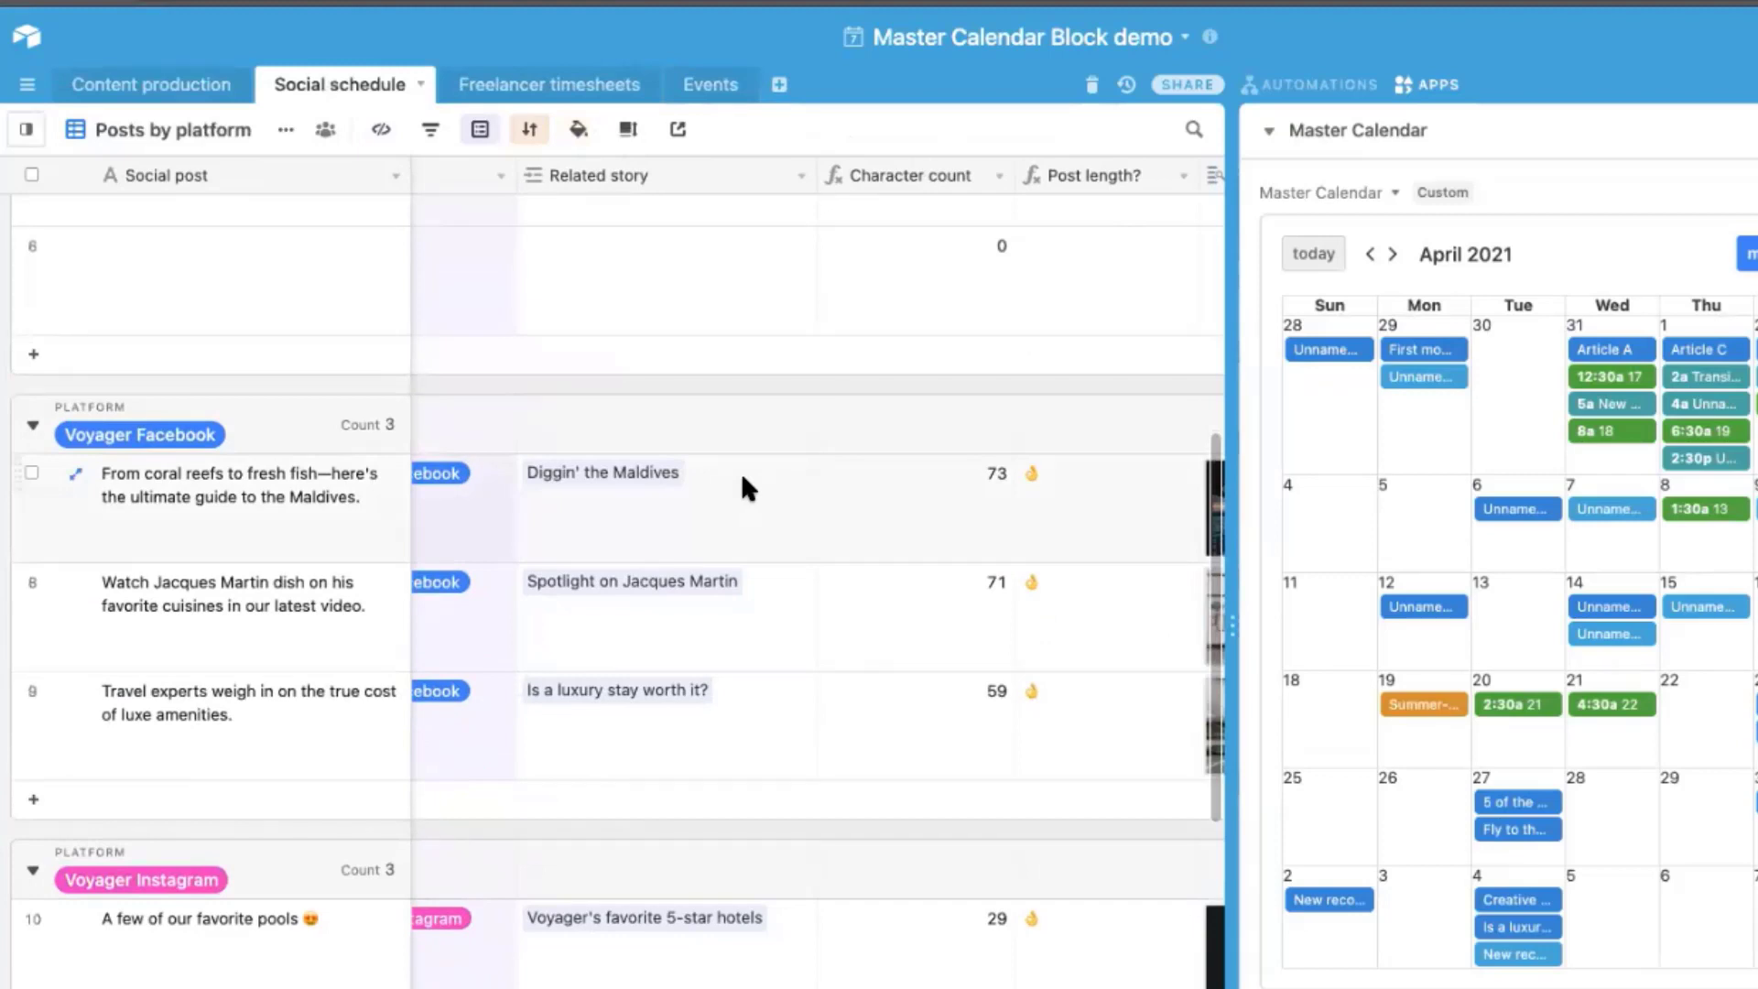
{"action": "scroll", "coordinate": [749, 487], "scroll_direction": "right", "scroll_amount": 7}
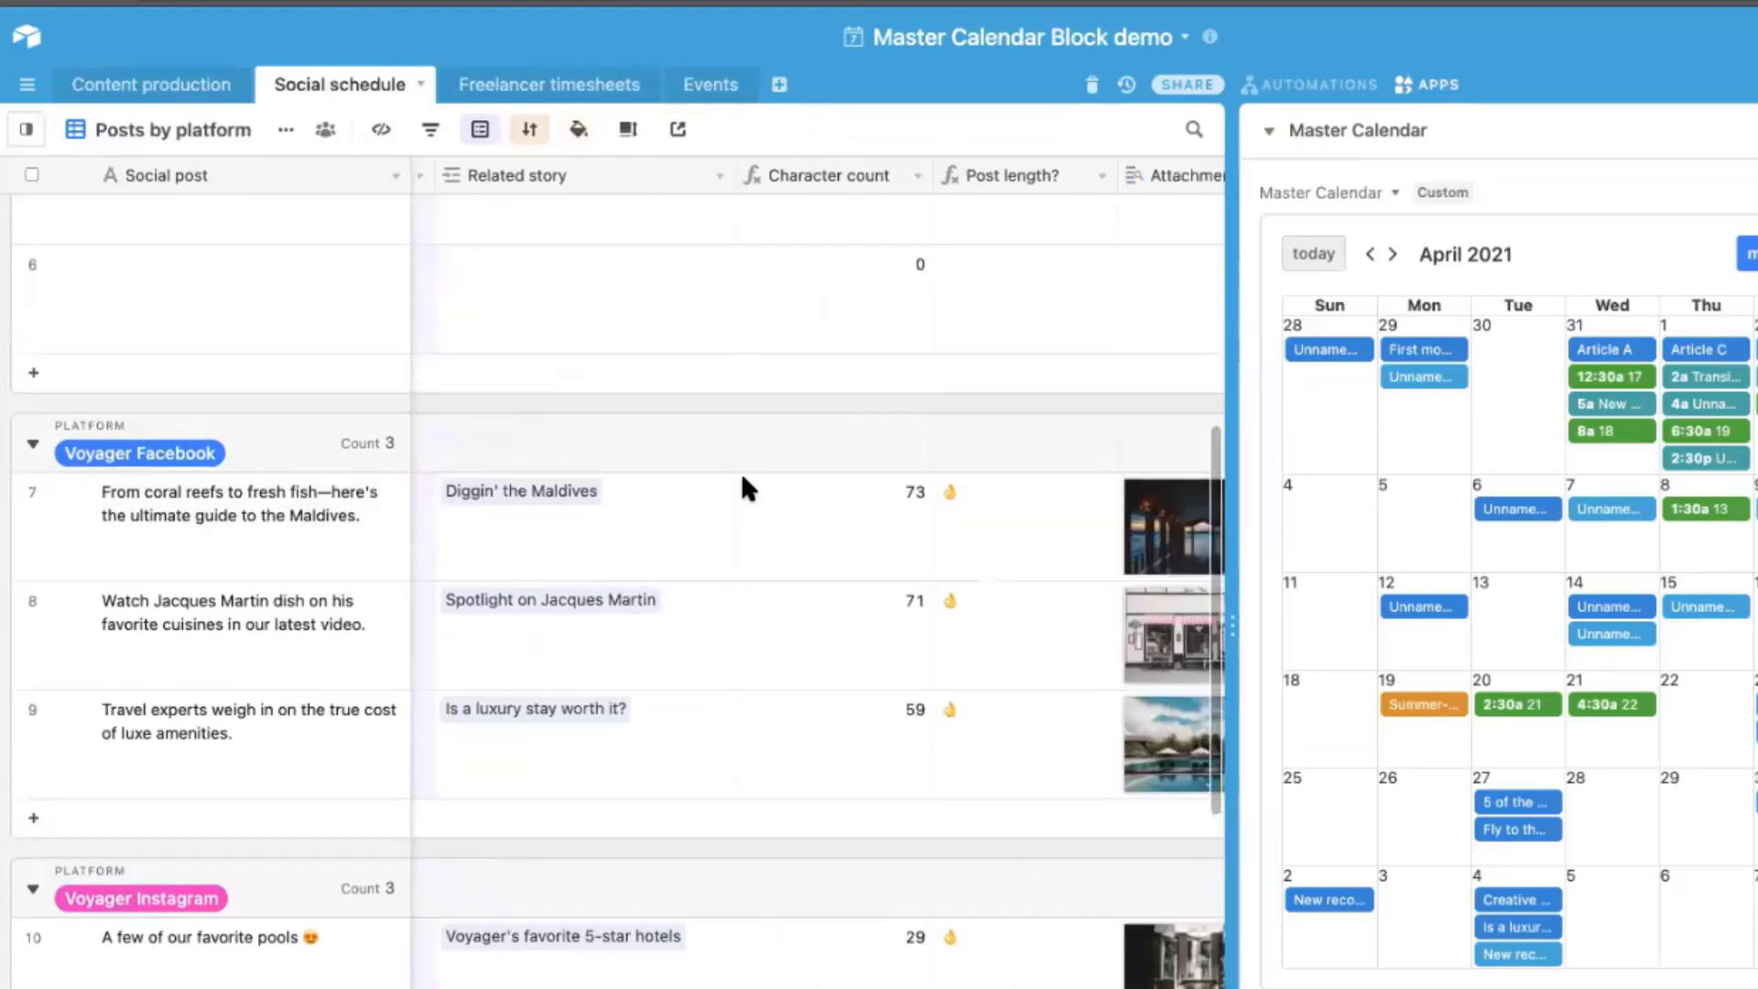
{"action": "scroll", "coordinate": [749, 487], "scroll_direction": "up", "scroll_amount": 3}
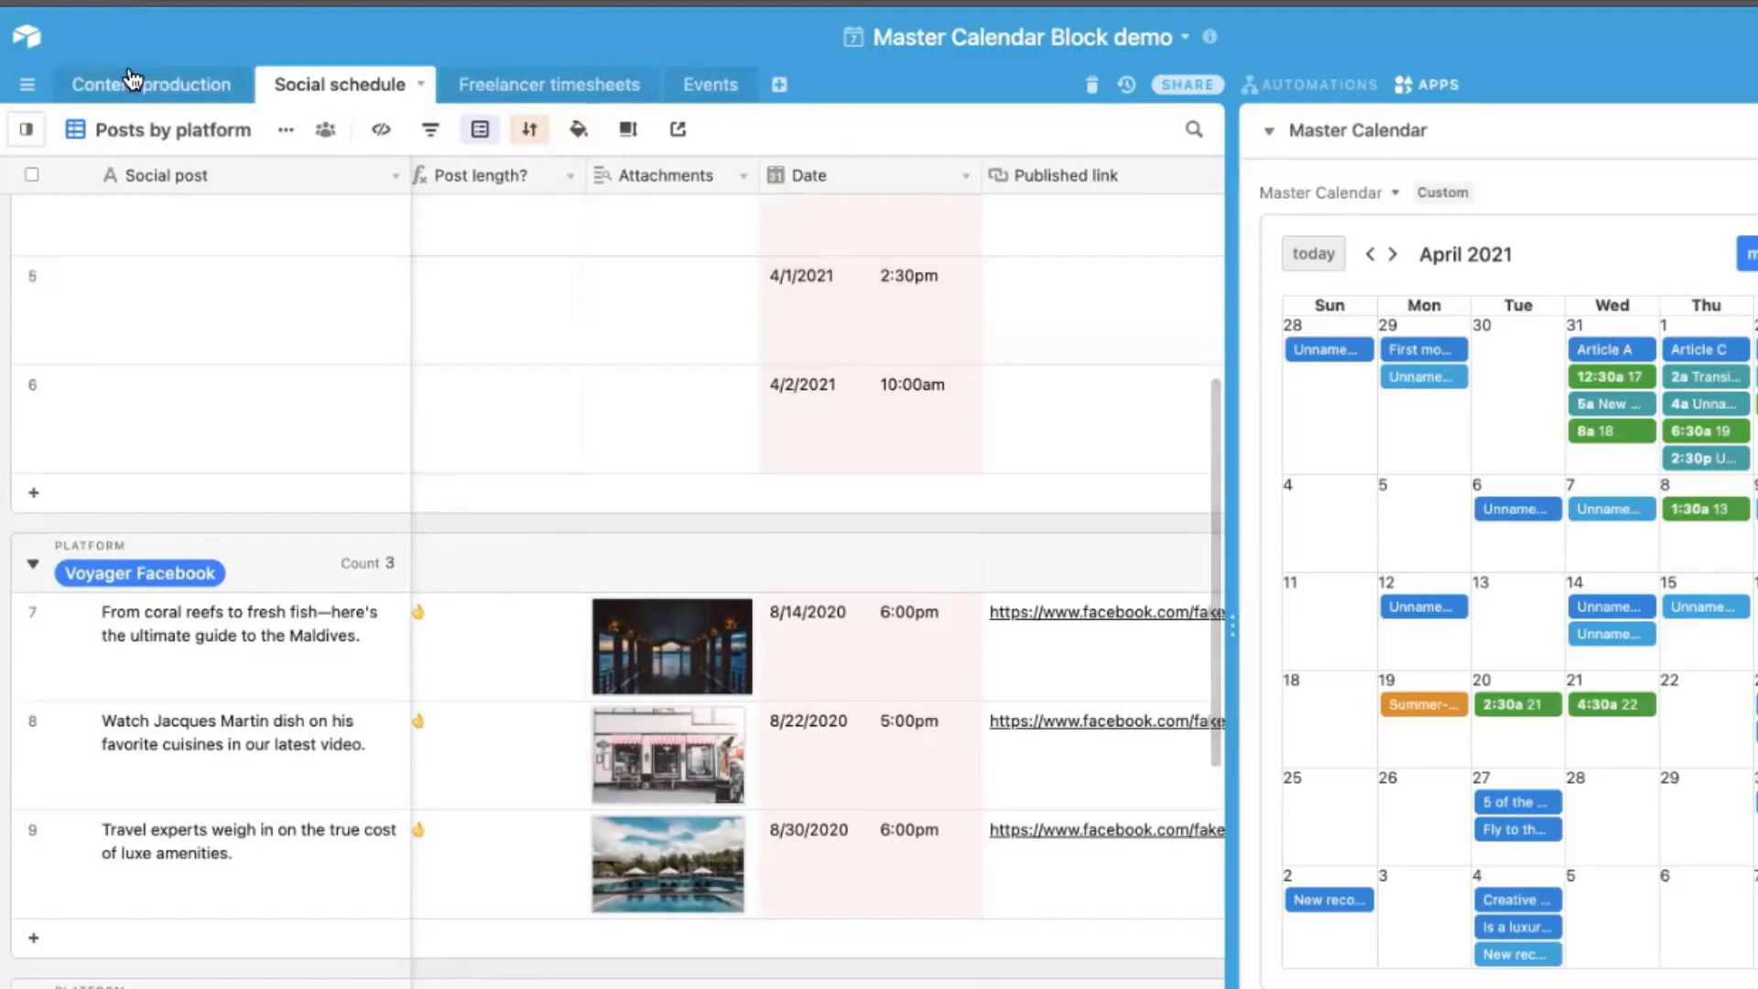
{"action": "left_click", "coordinate": [527, 85]}
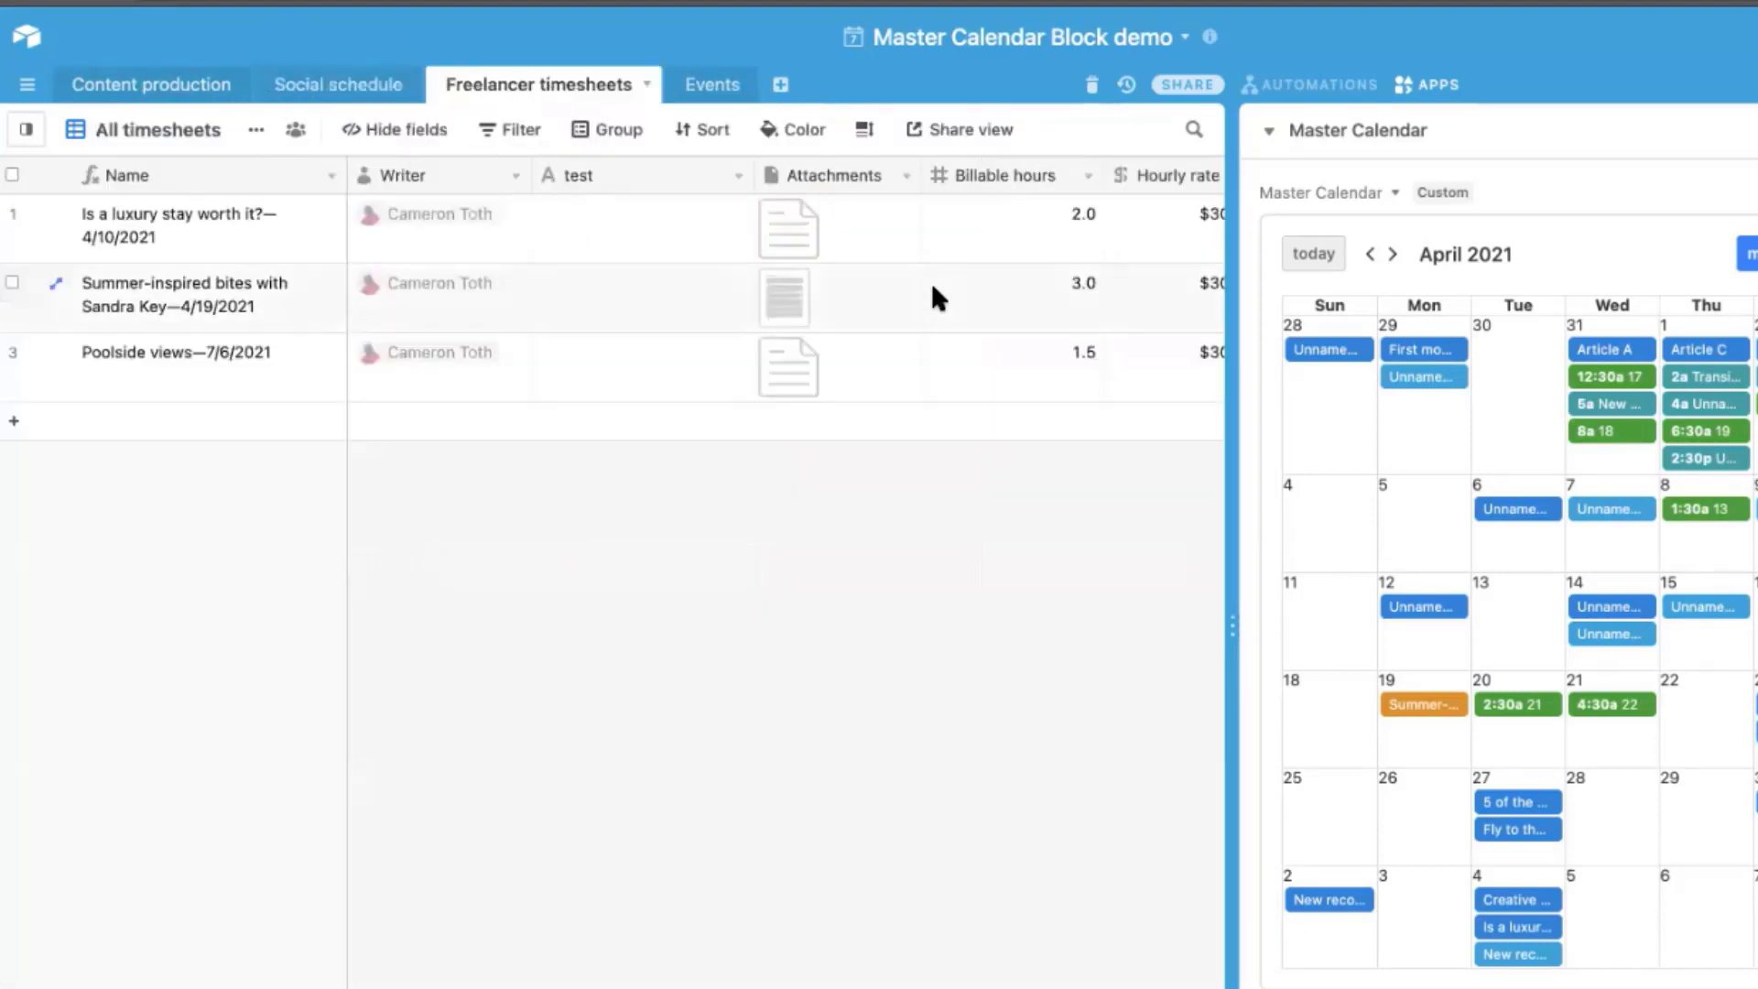
{"action": "scroll", "coordinate": [932, 288], "scroll_direction": "right", "scroll_amount": 3}
{"action": "scroll", "coordinate": [932, 282], "scroll_direction": "right", "scroll_amount": 2}
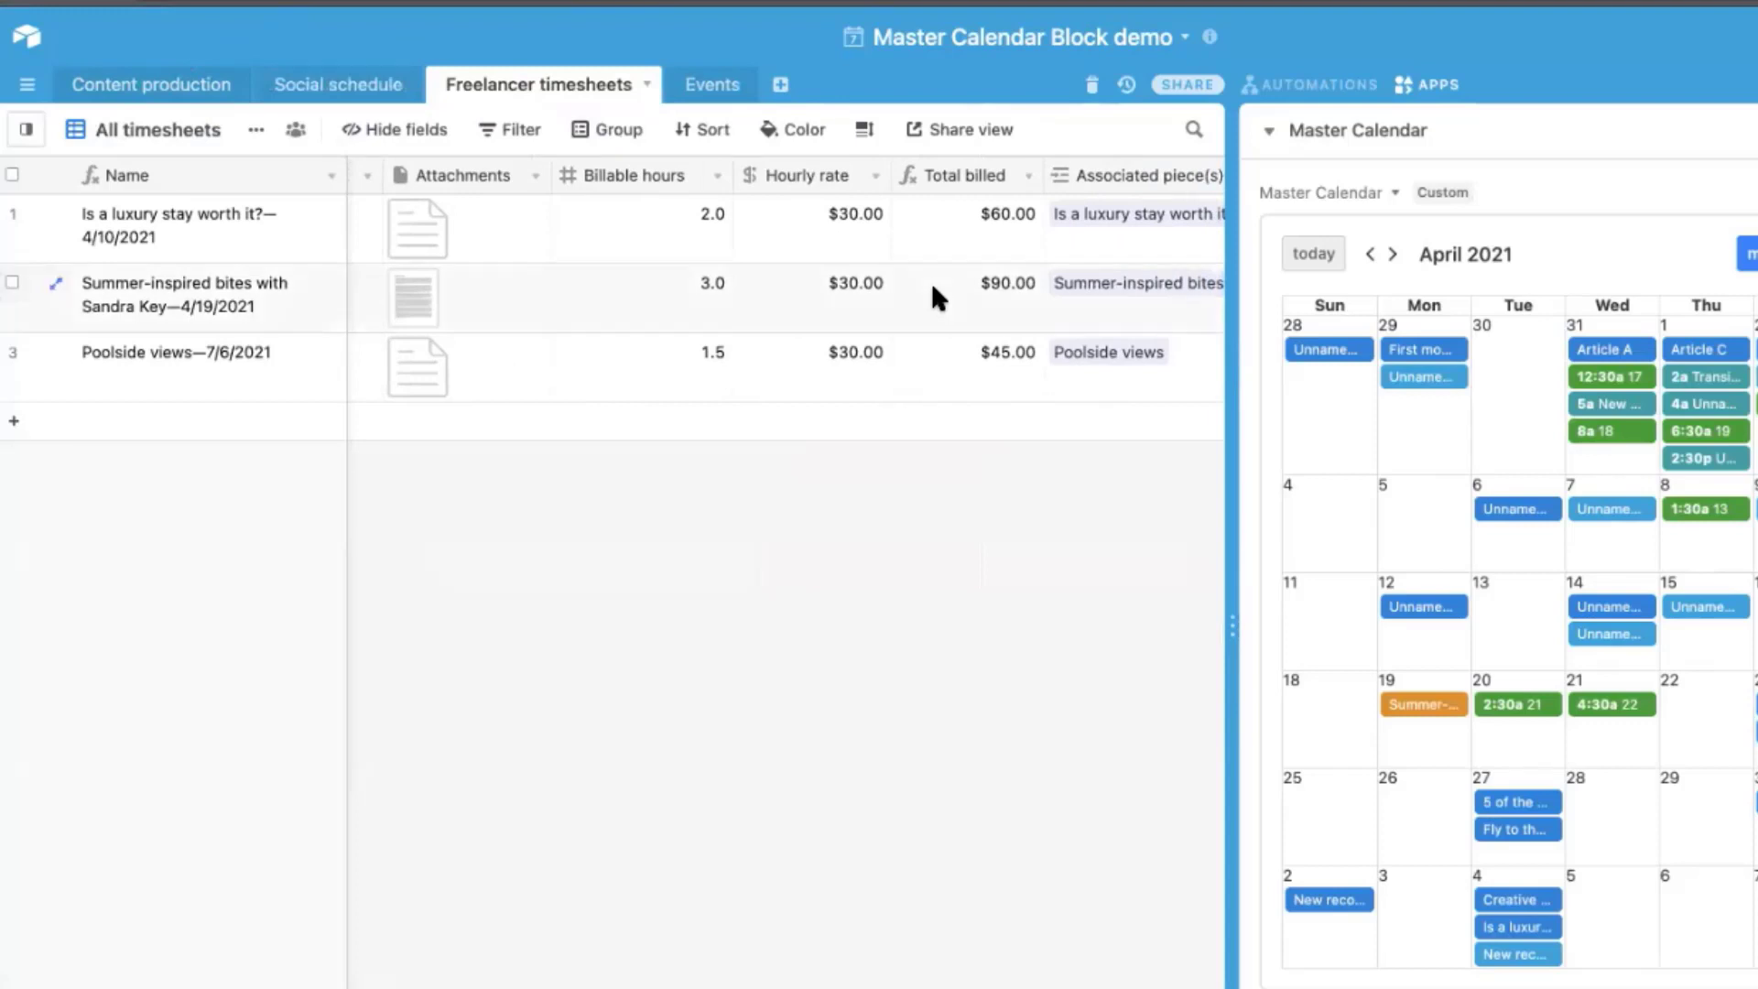
{"action": "left_click", "coordinate": [703, 87]}
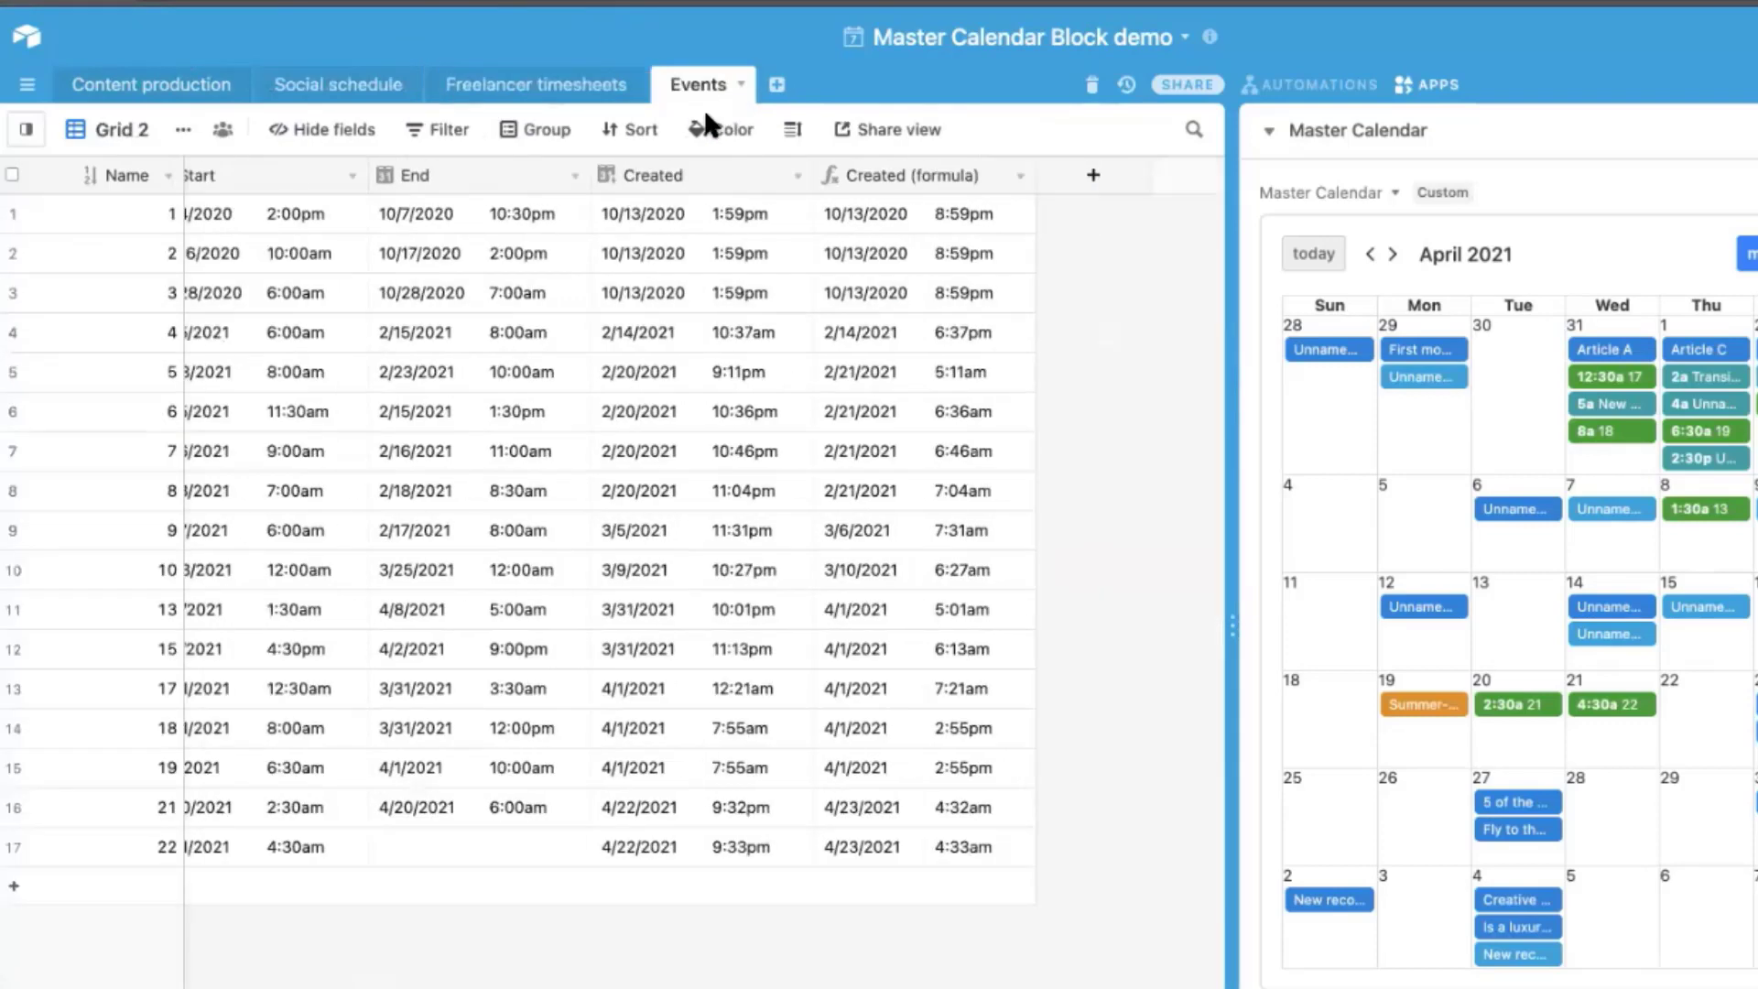
{"action": "scroll", "coordinate": [705, 392], "scroll_direction": "left", "scroll_amount": 3}
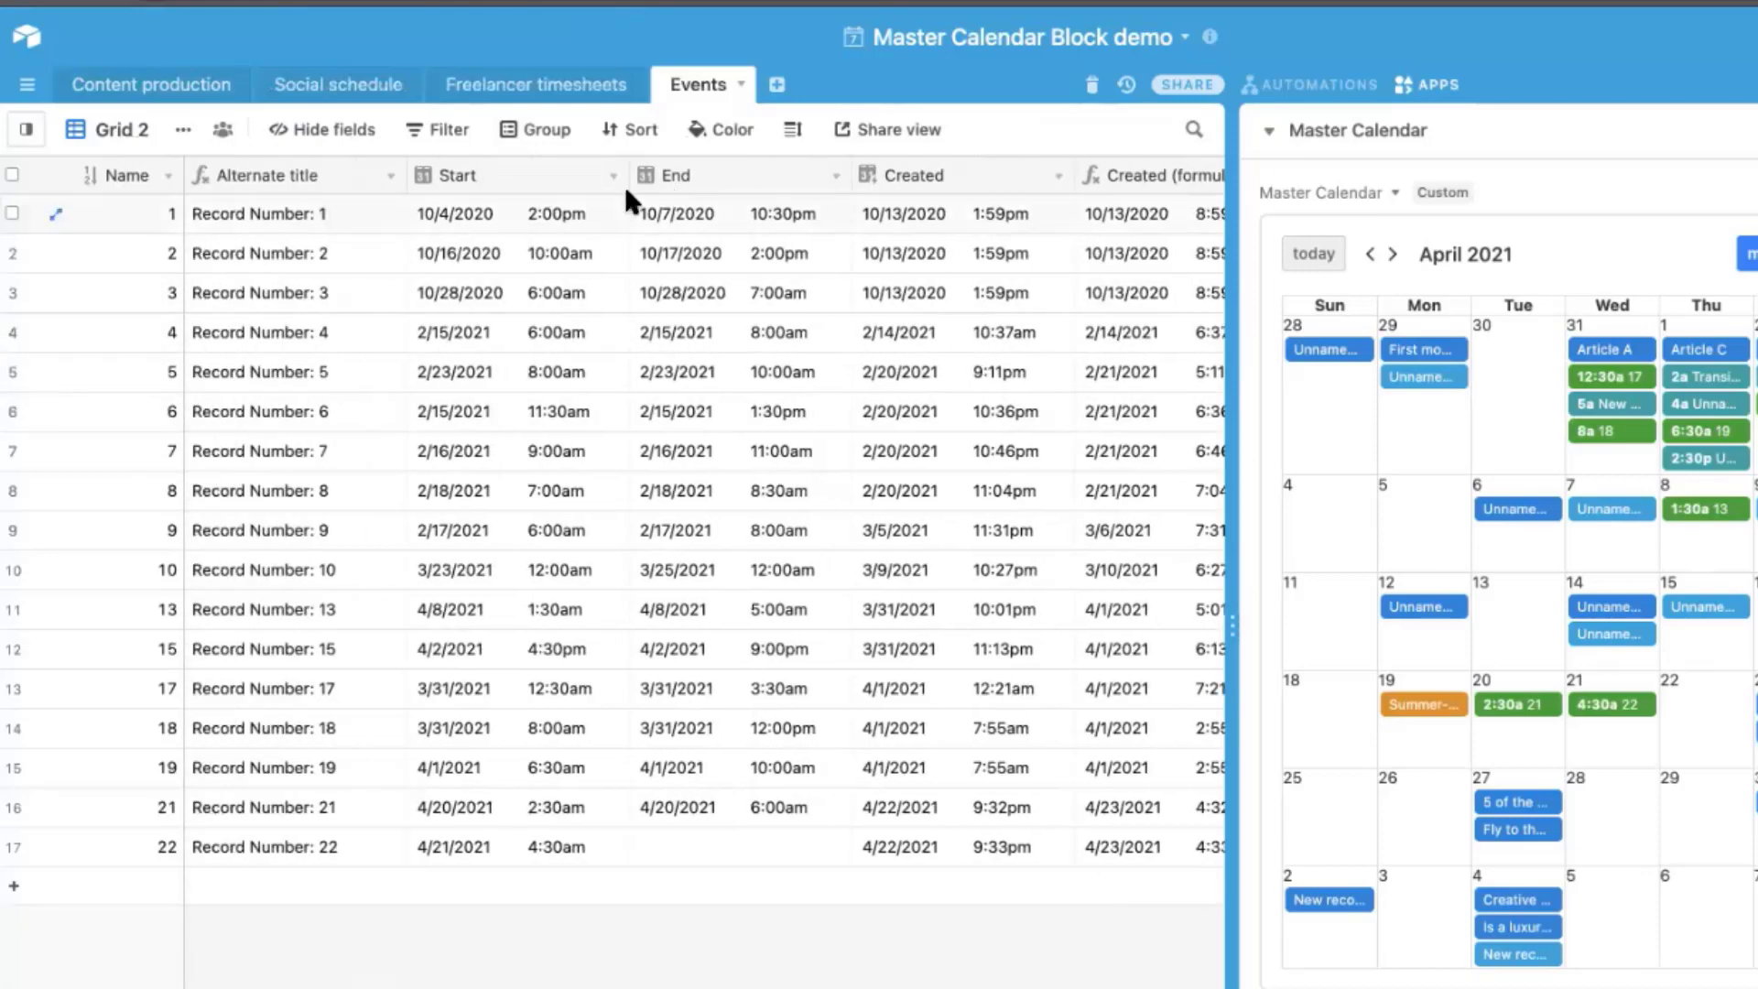
{"action": "scroll", "coordinate": [724, 215], "scroll_direction": "right", "scroll_amount": 3}
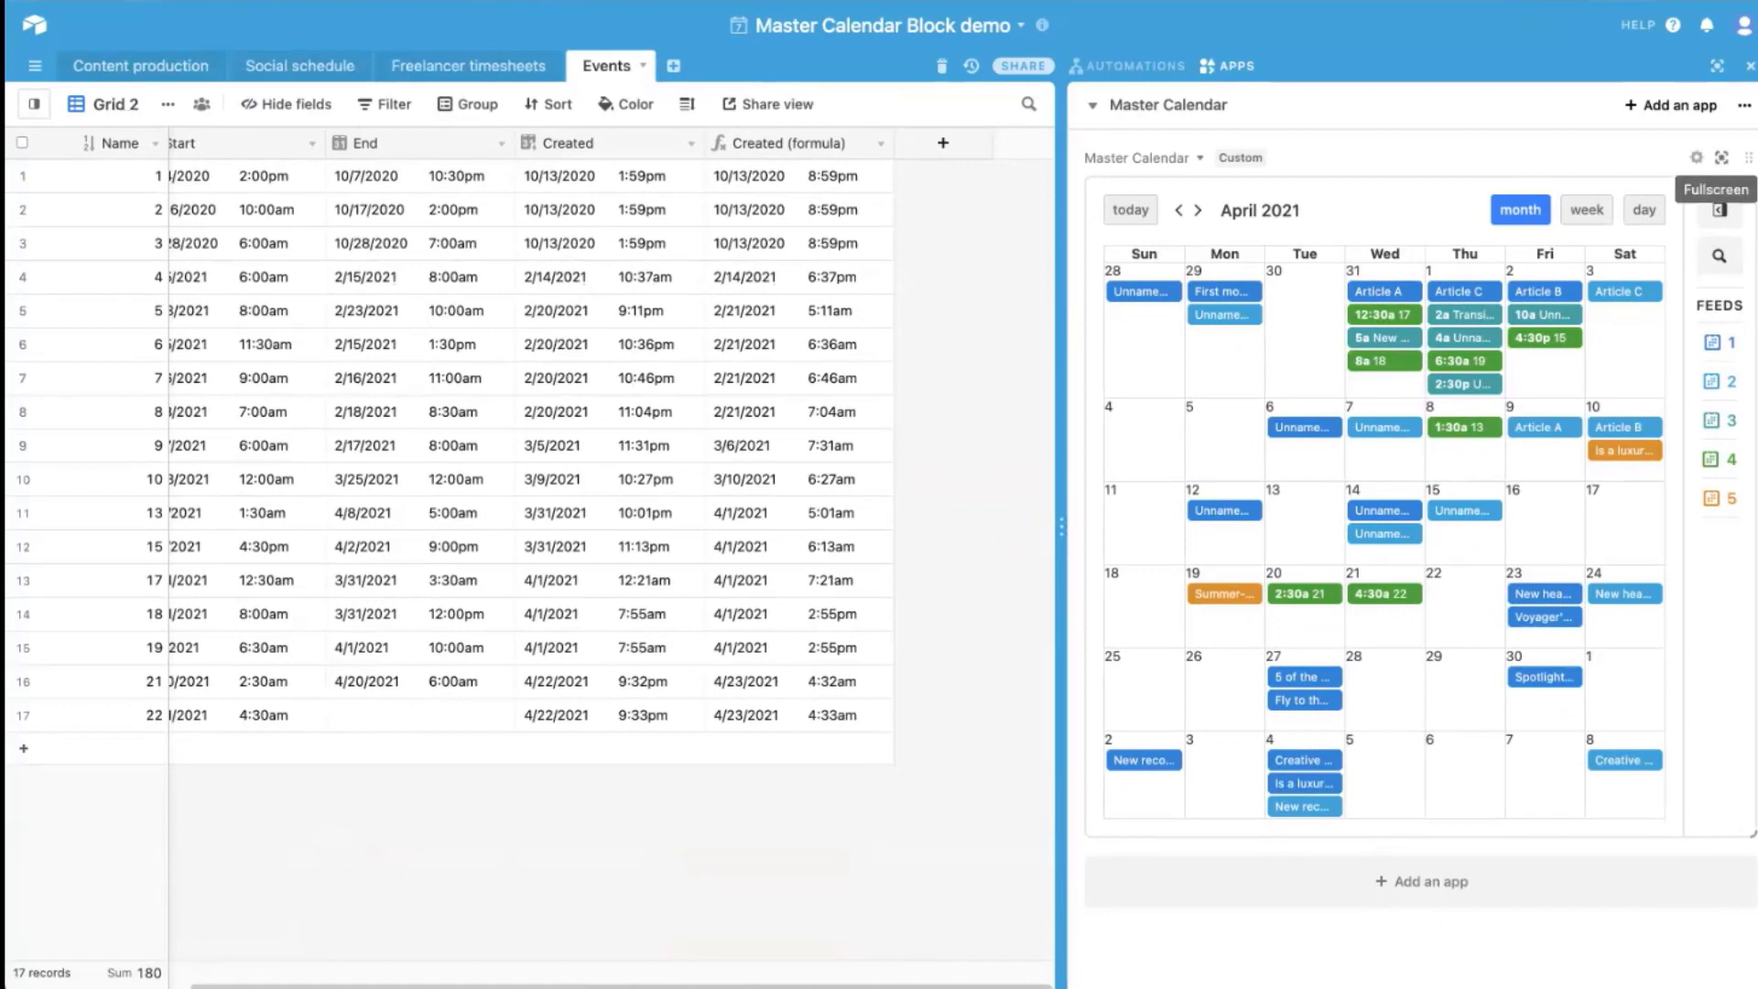
Expand the Master Calendar app fullscreen to show April 2021 beside the 40-event list.
{"action": "left_click", "coordinate": [1721, 157]}
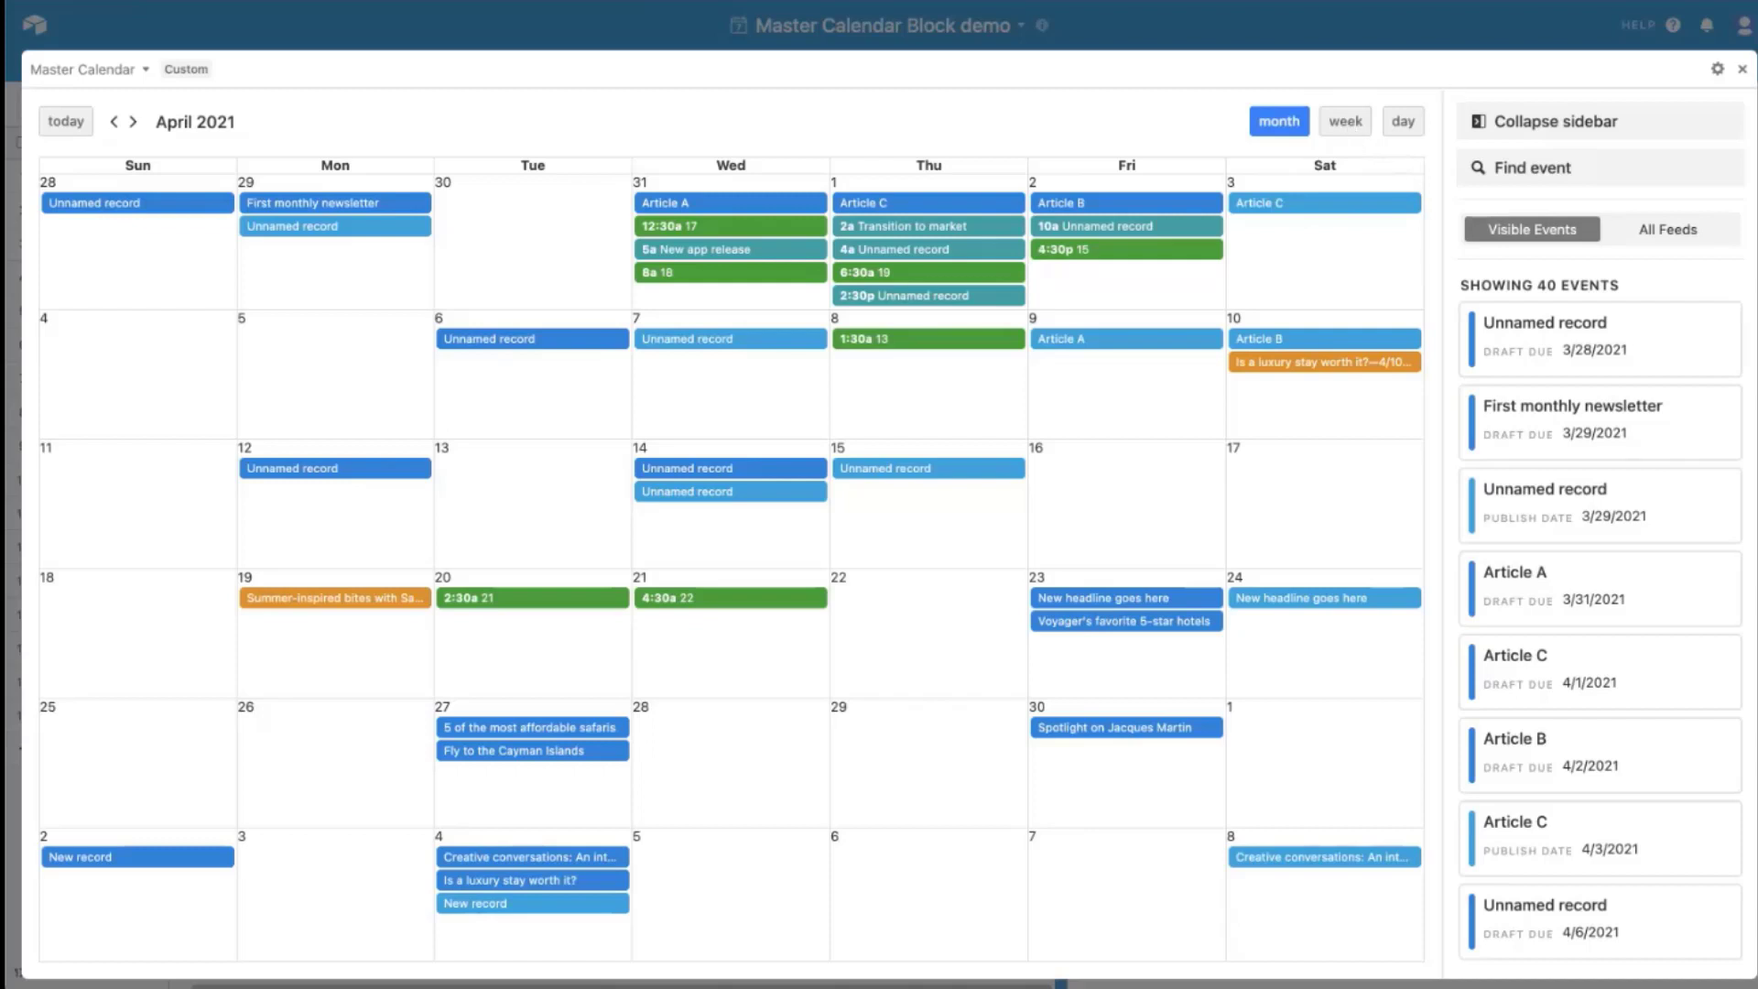
Open Master Calendar Settings and review Feeds #1–#5, Content drafts through Timesheets.
{"action": "left_click", "coordinate": [1718, 69]}
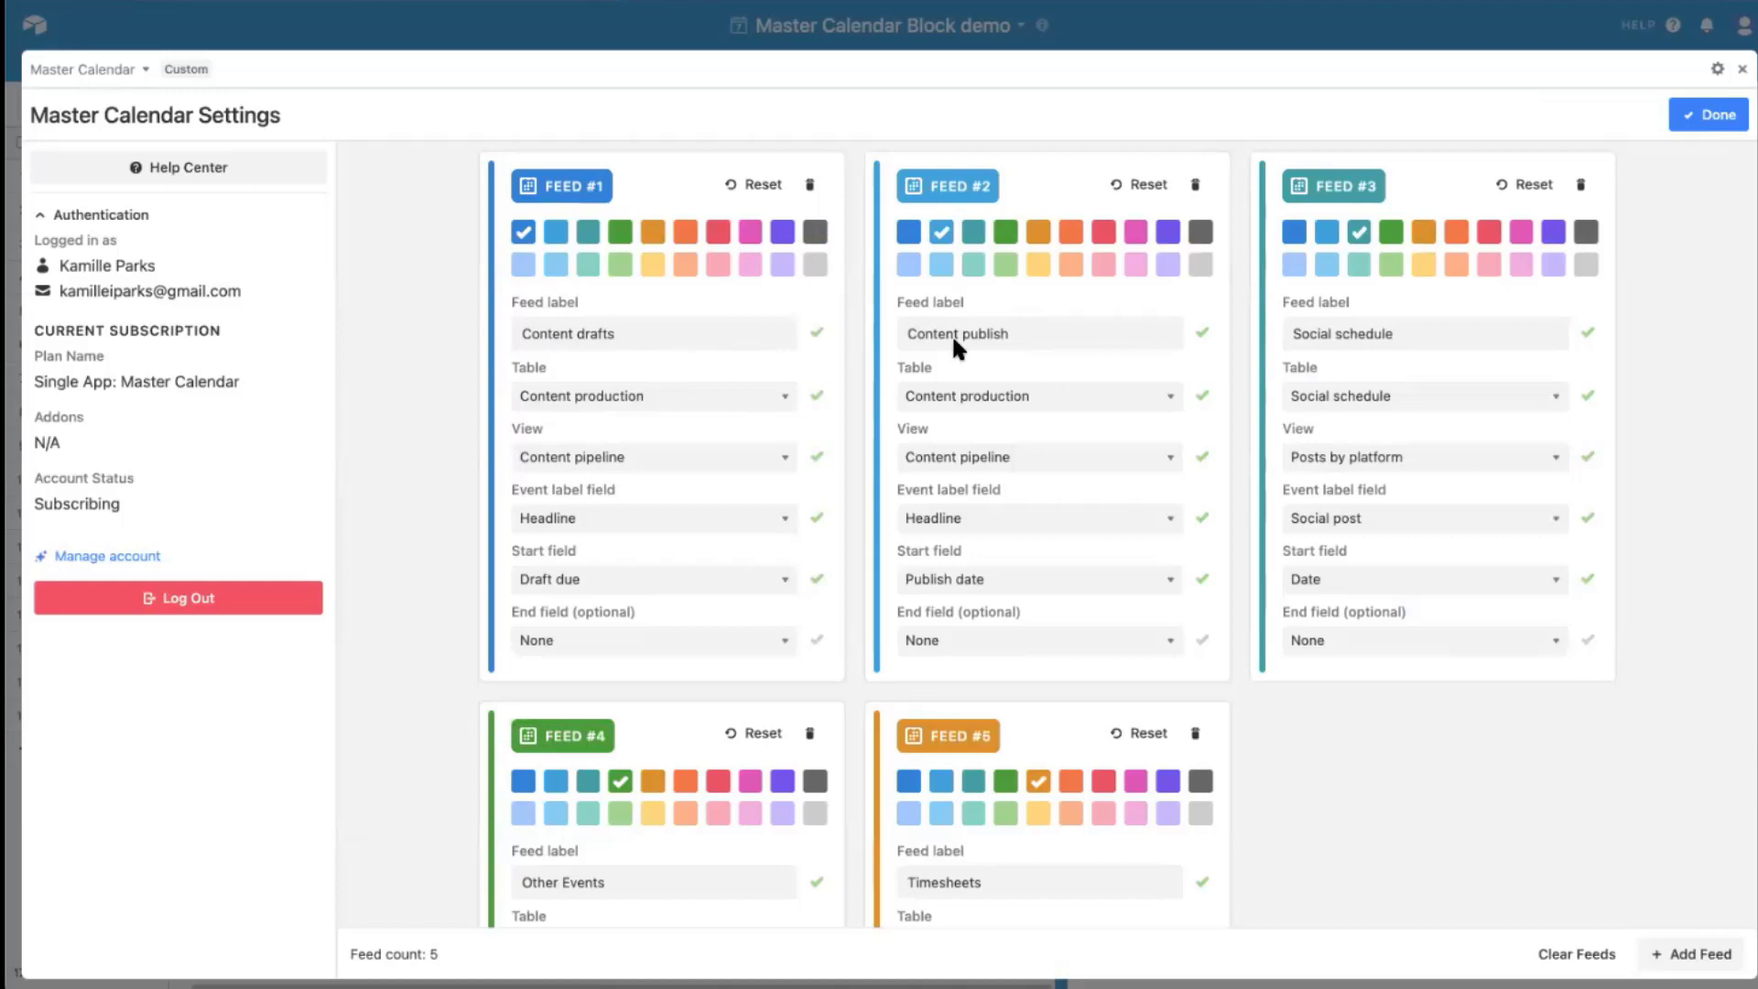
{"action": "scroll", "coordinate": [952, 333], "scroll_direction": "down", "scroll_amount": 1}
{"action": "scroll", "coordinate": [952, 333], "scroll_direction": "up", "scroll_amount": 1}
{"action": "scroll", "coordinate": [1387, 397], "scroll_direction": "down", "scroll_amount": 3}
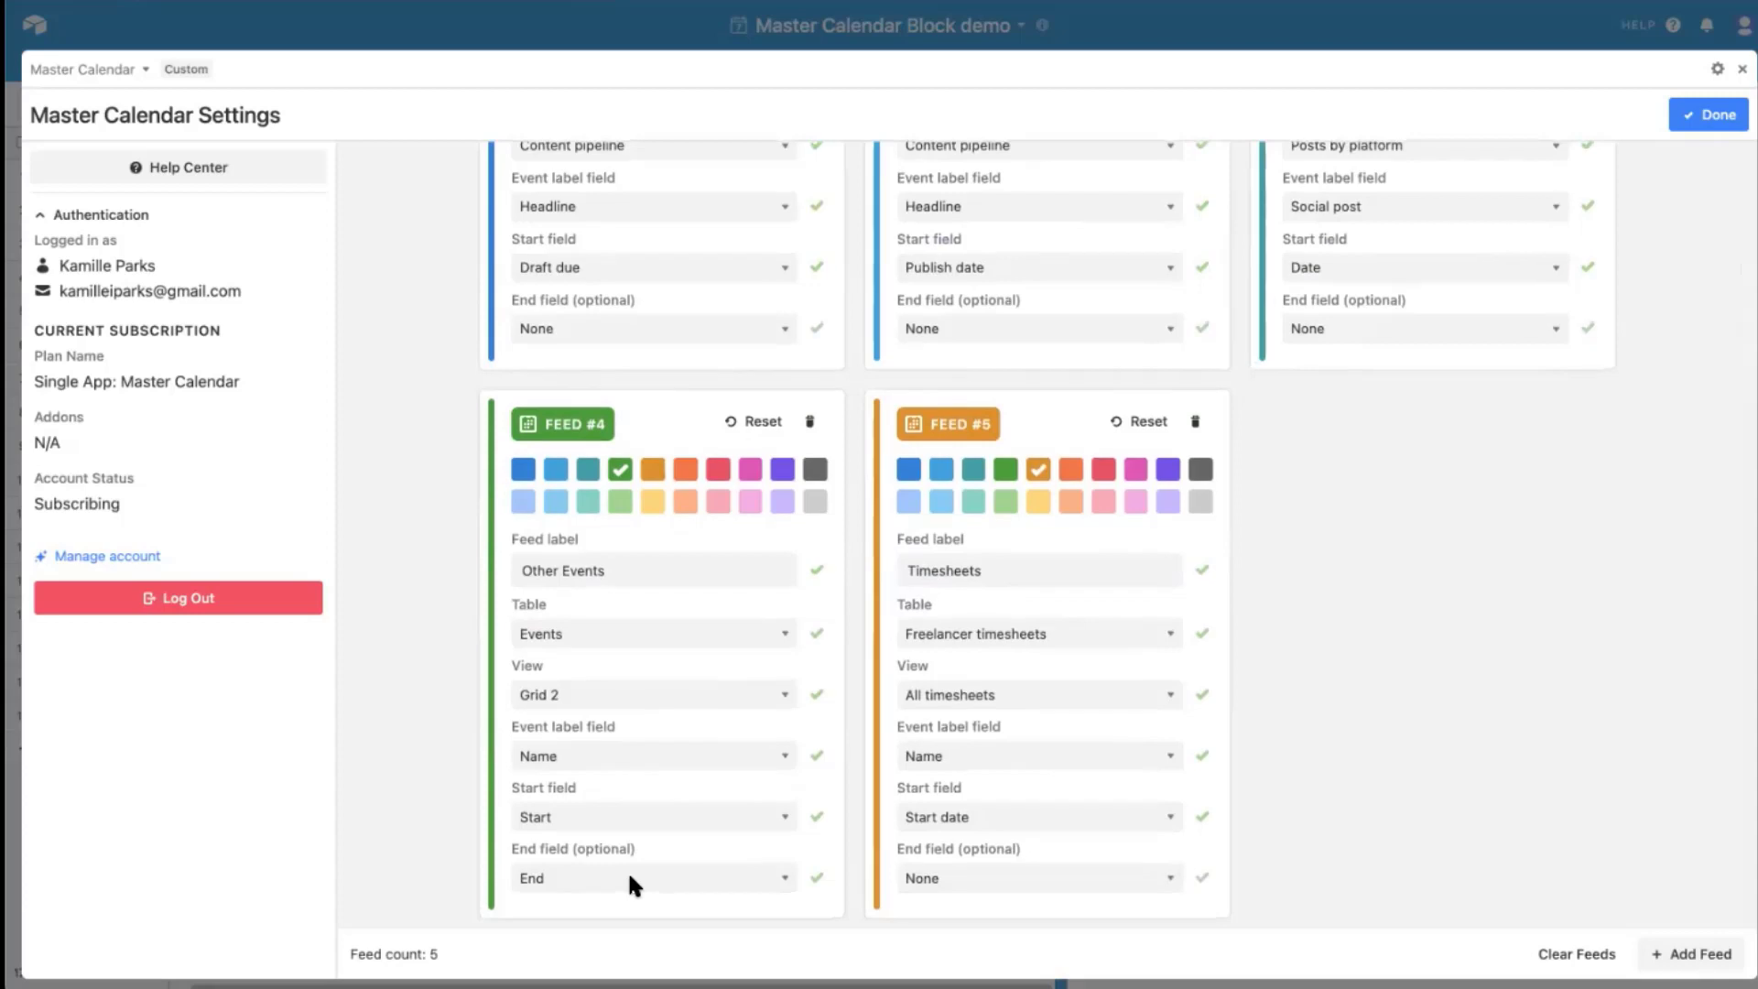
{"action": "scroll", "coordinate": [628, 870], "scroll_direction": "up", "scroll_amount": 4}
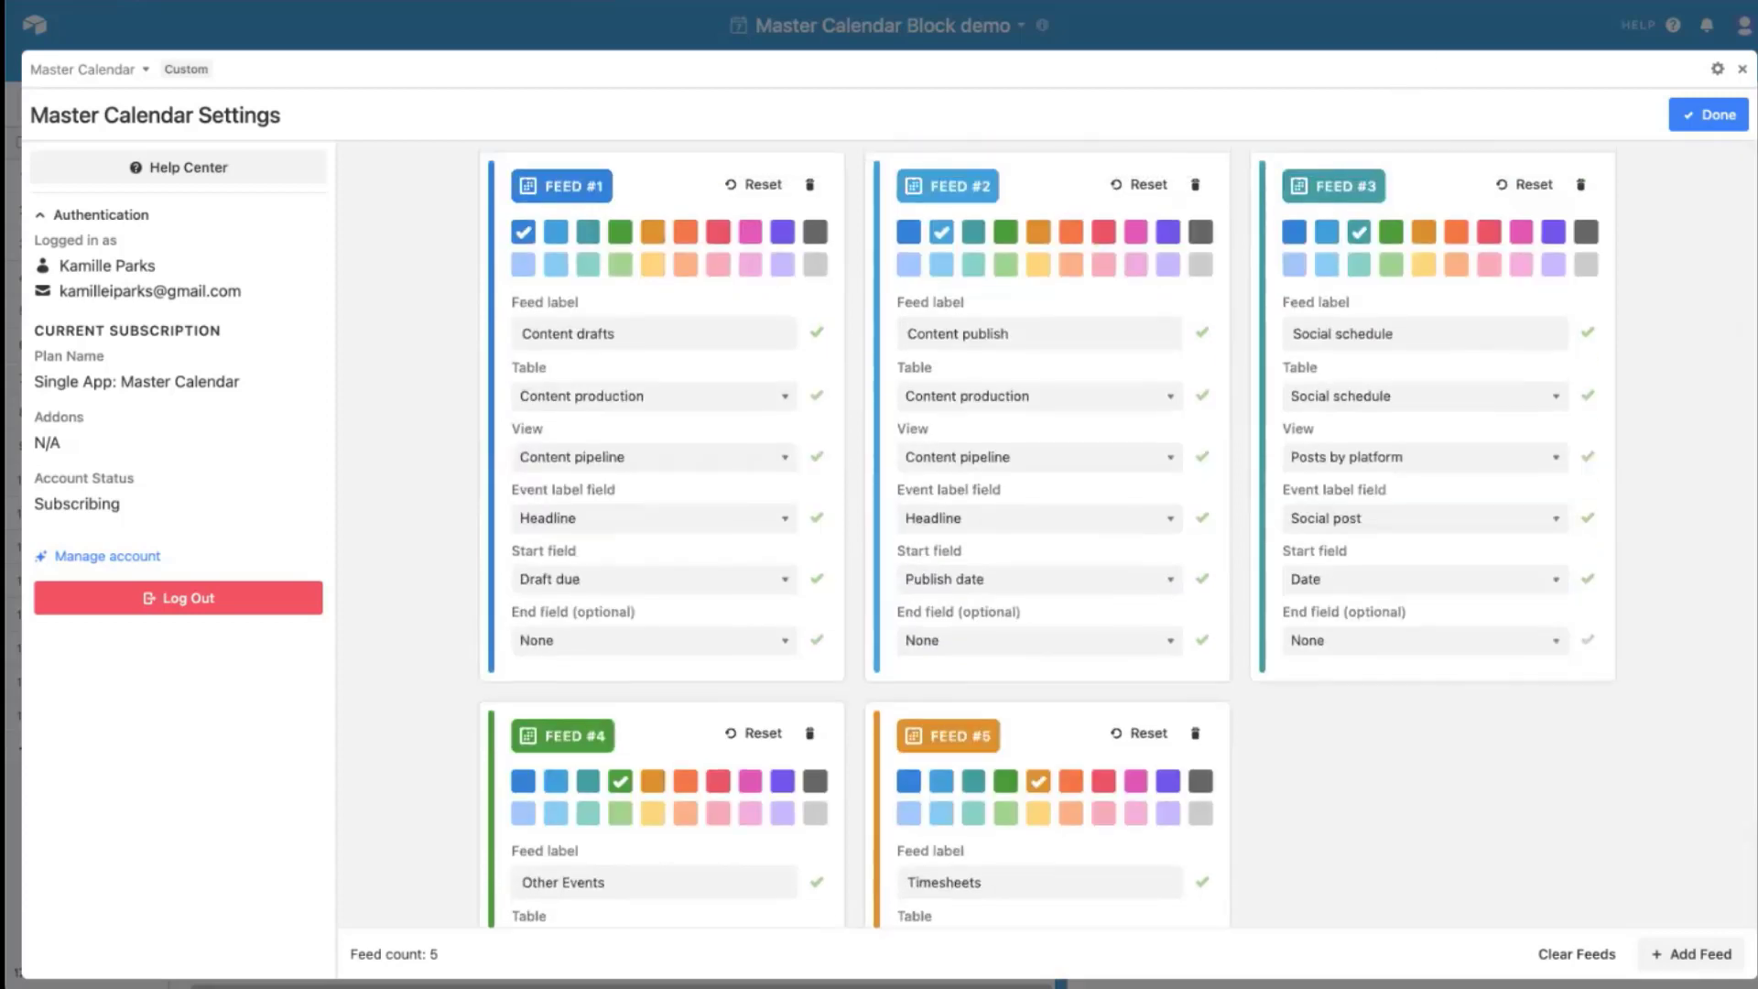
Close settings, collapse the events sidebar, try Find event, then switch to week view.
{"action": "left_click", "coordinate": [1709, 115]}
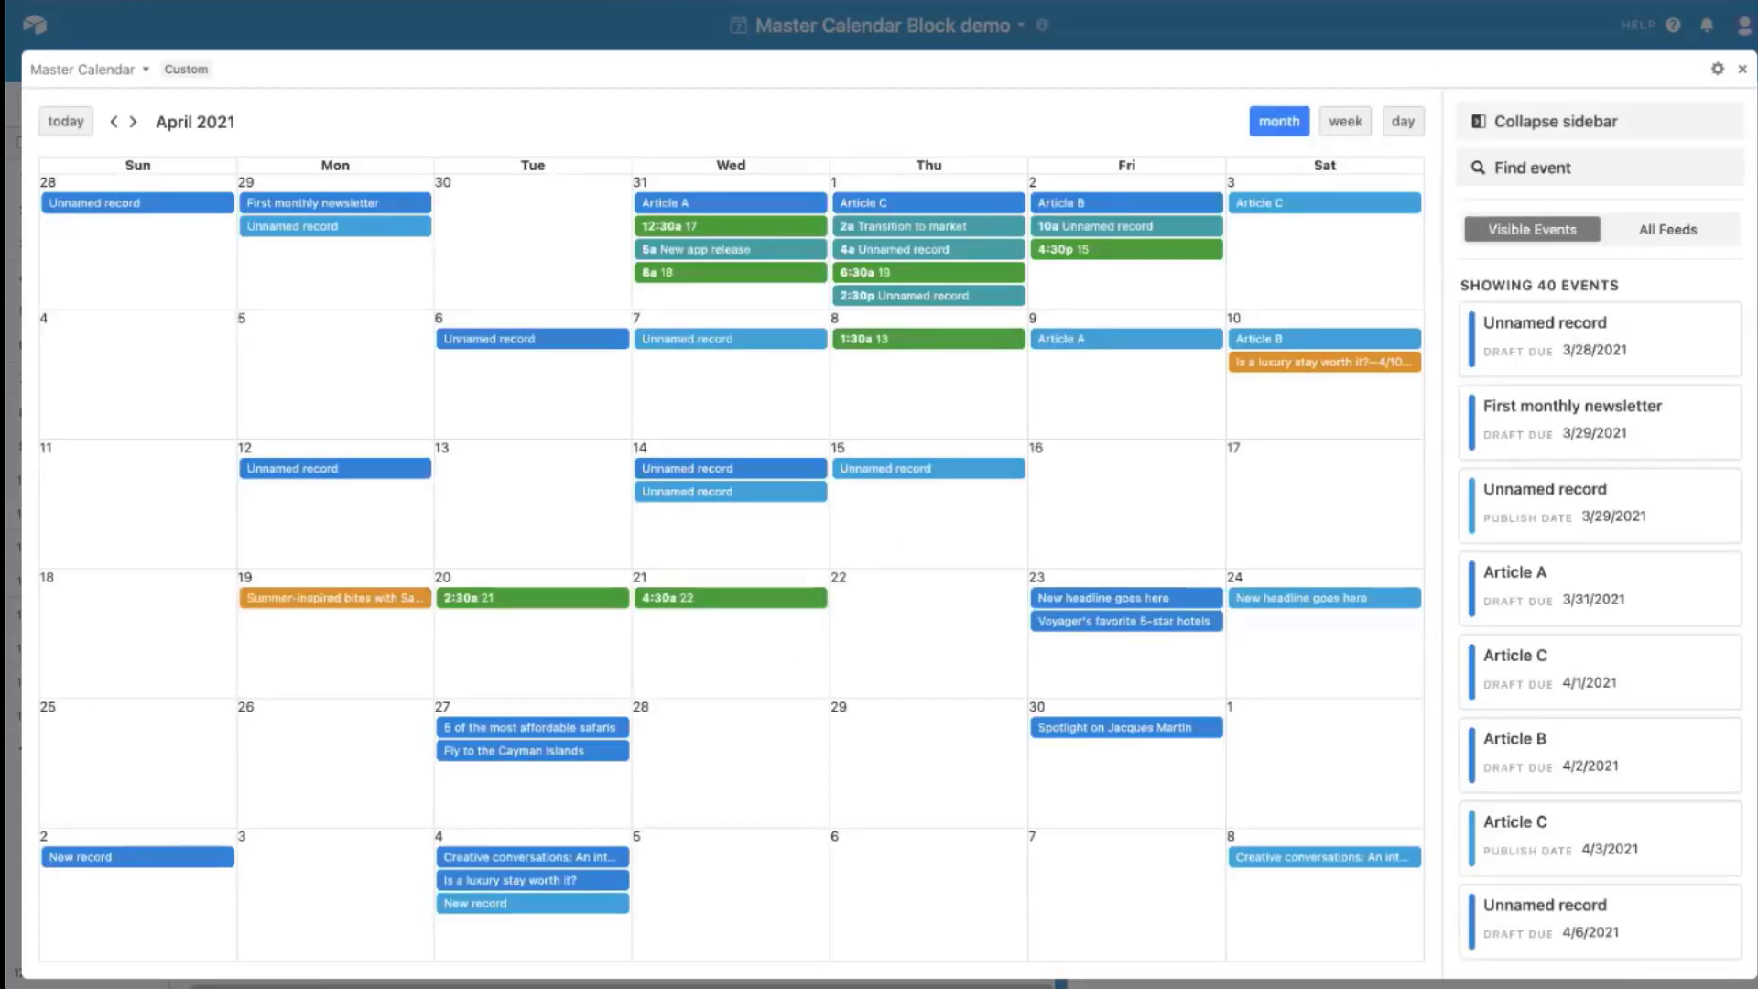
{"action": "left_click", "coordinate": [1603, 122]}
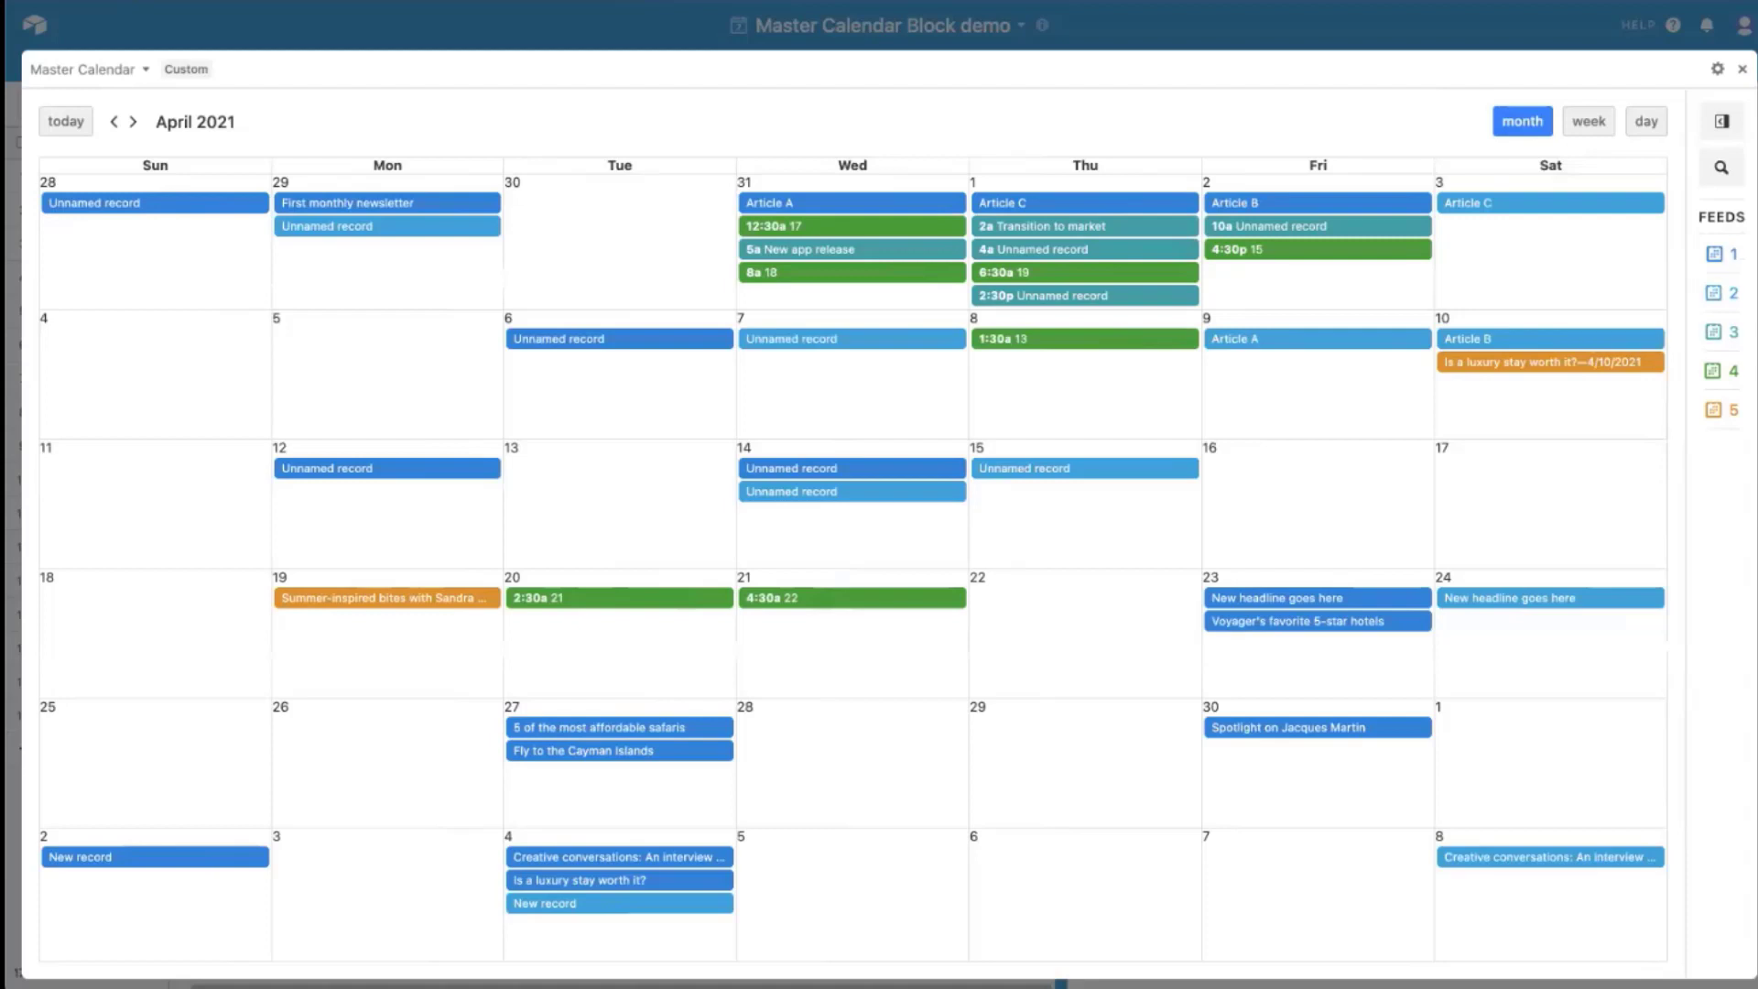
{"action": "left_click", "coordinate": [1716, 254]}
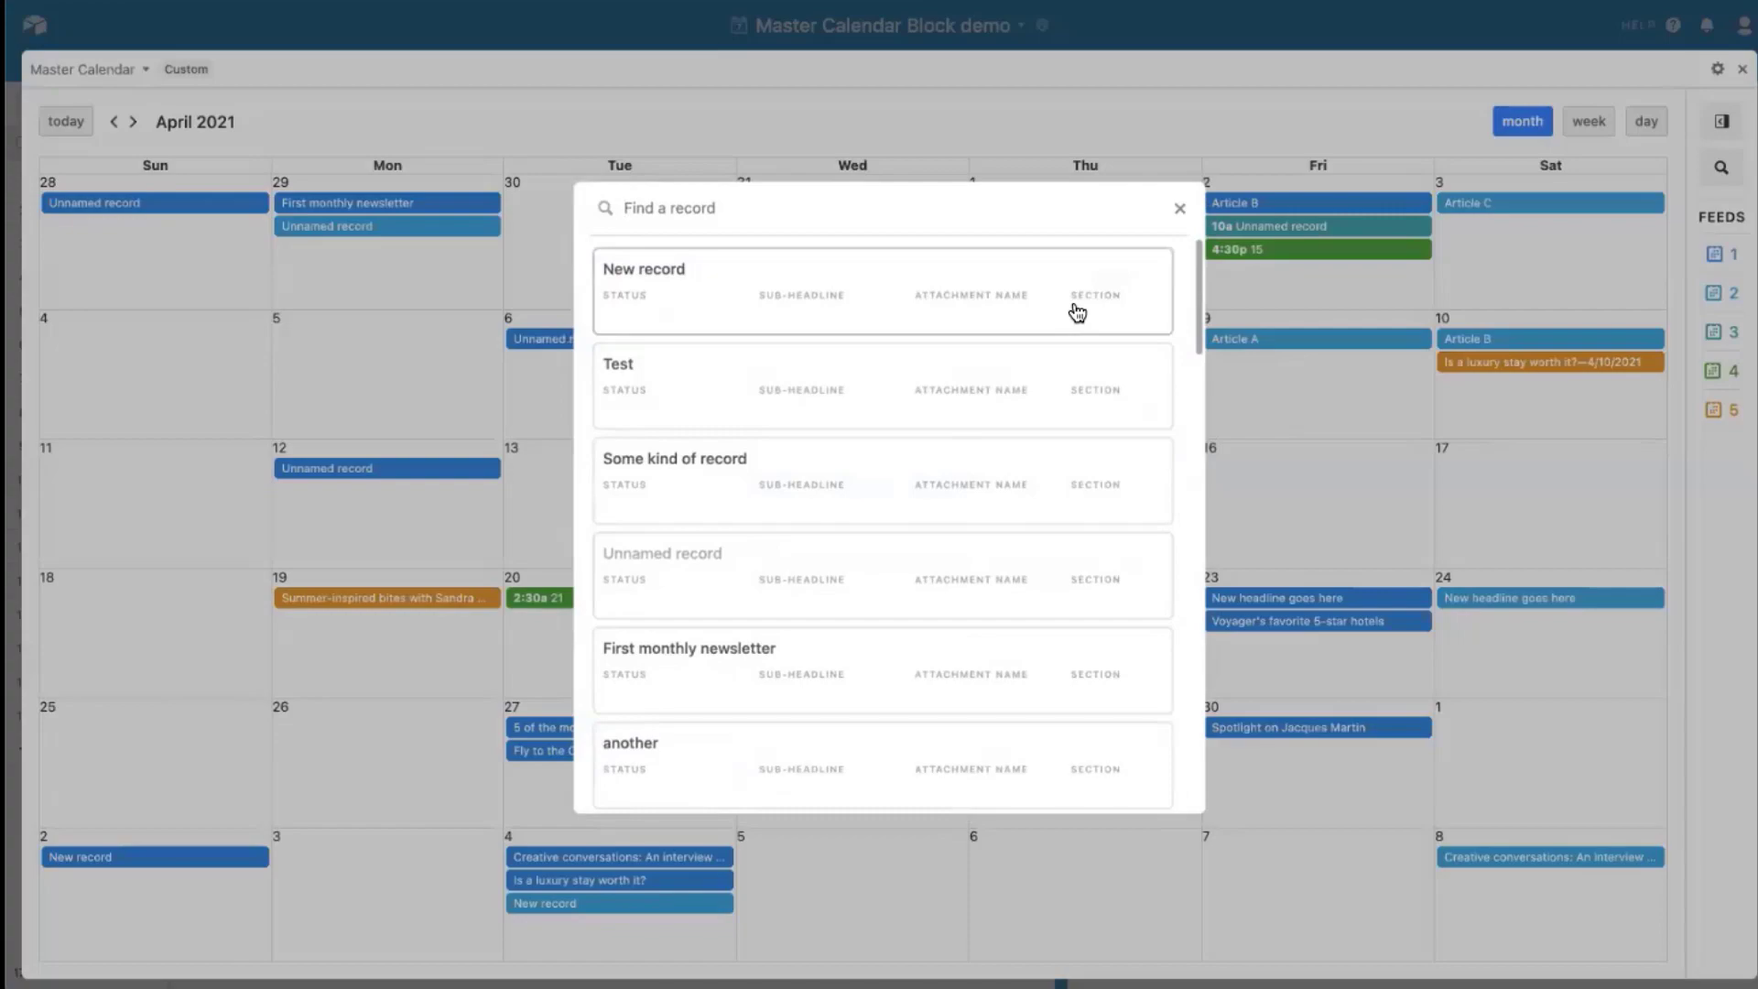
{"action": "left_click", "coordinate": [1179, 208]}
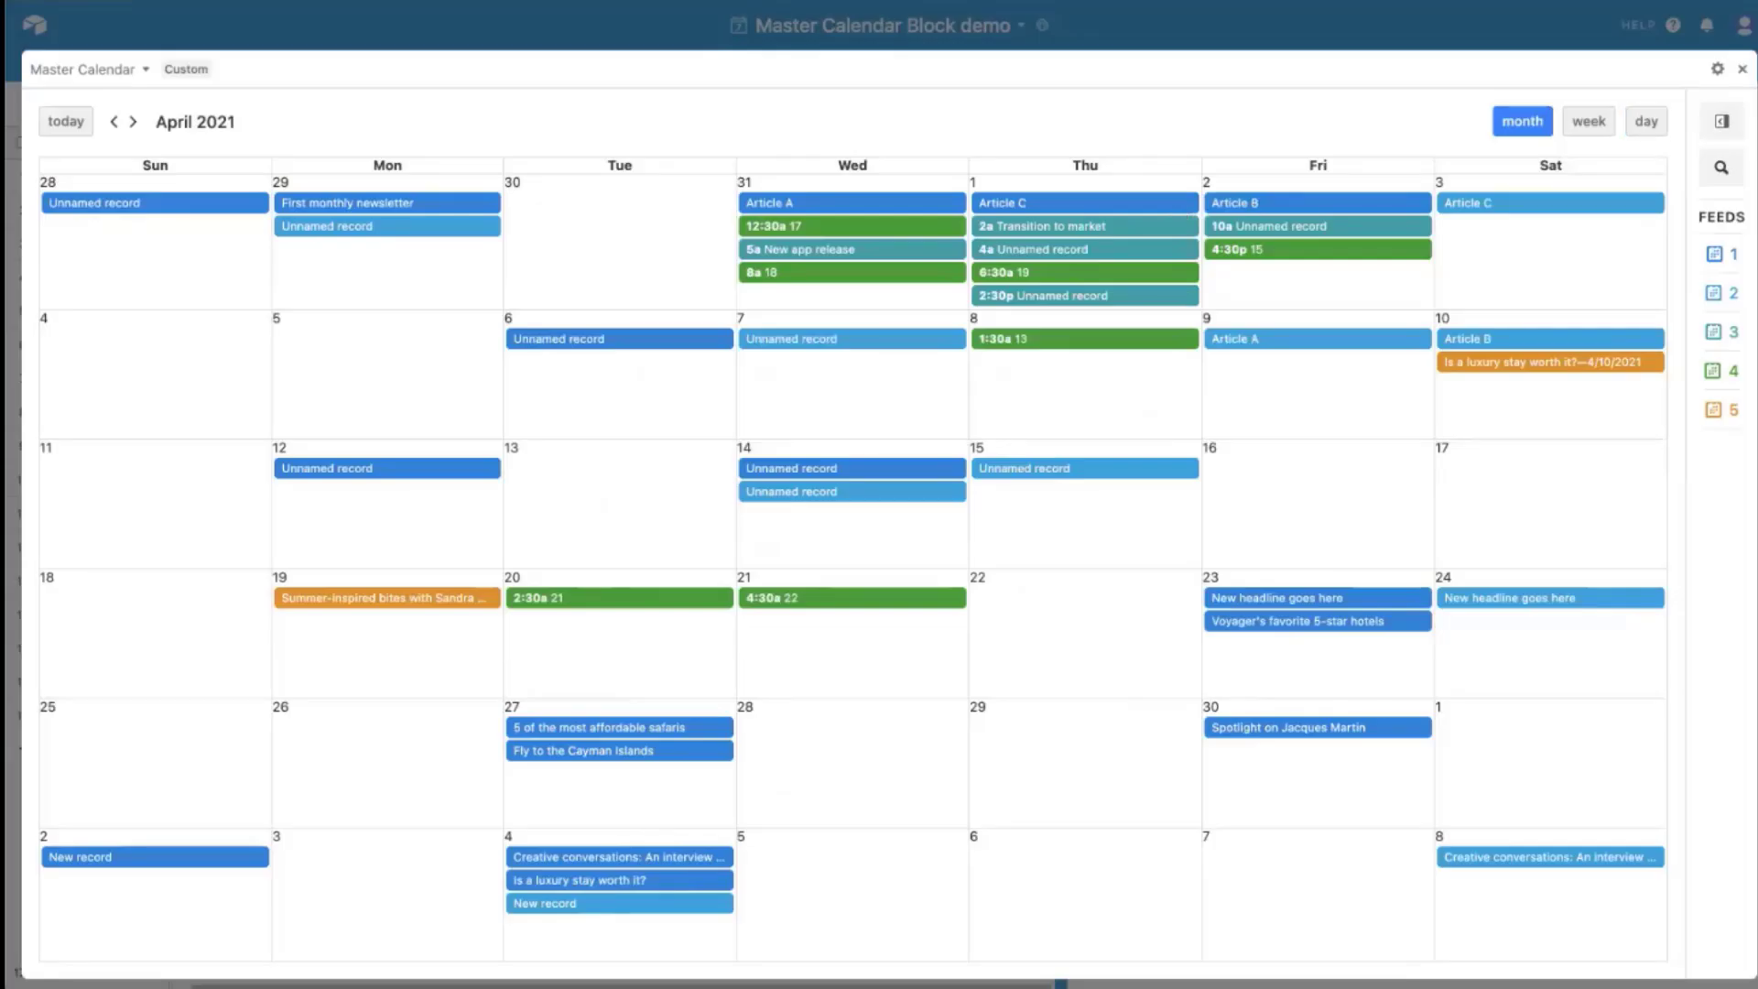
{"action": "left_click", "coordinate": [1589, 121]}
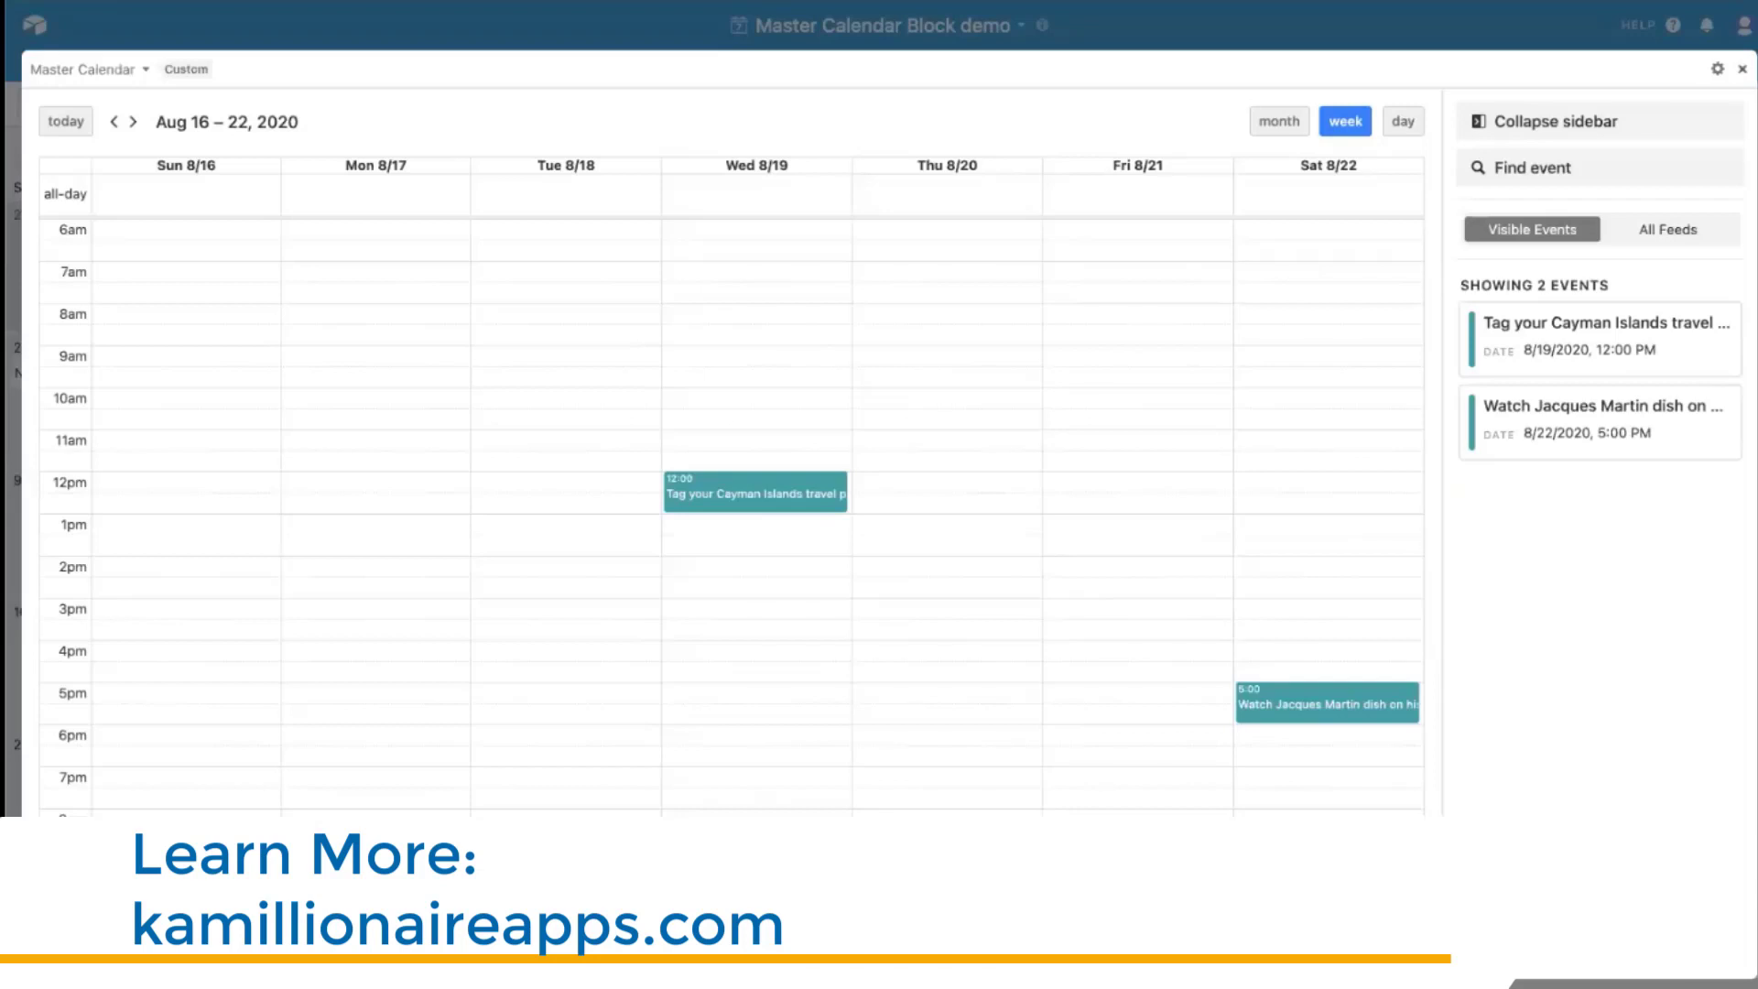
Exit the fullscreen Master Calendar and open the Marketplace apps catalogue.
{"action": "key", "text": "Escape"}
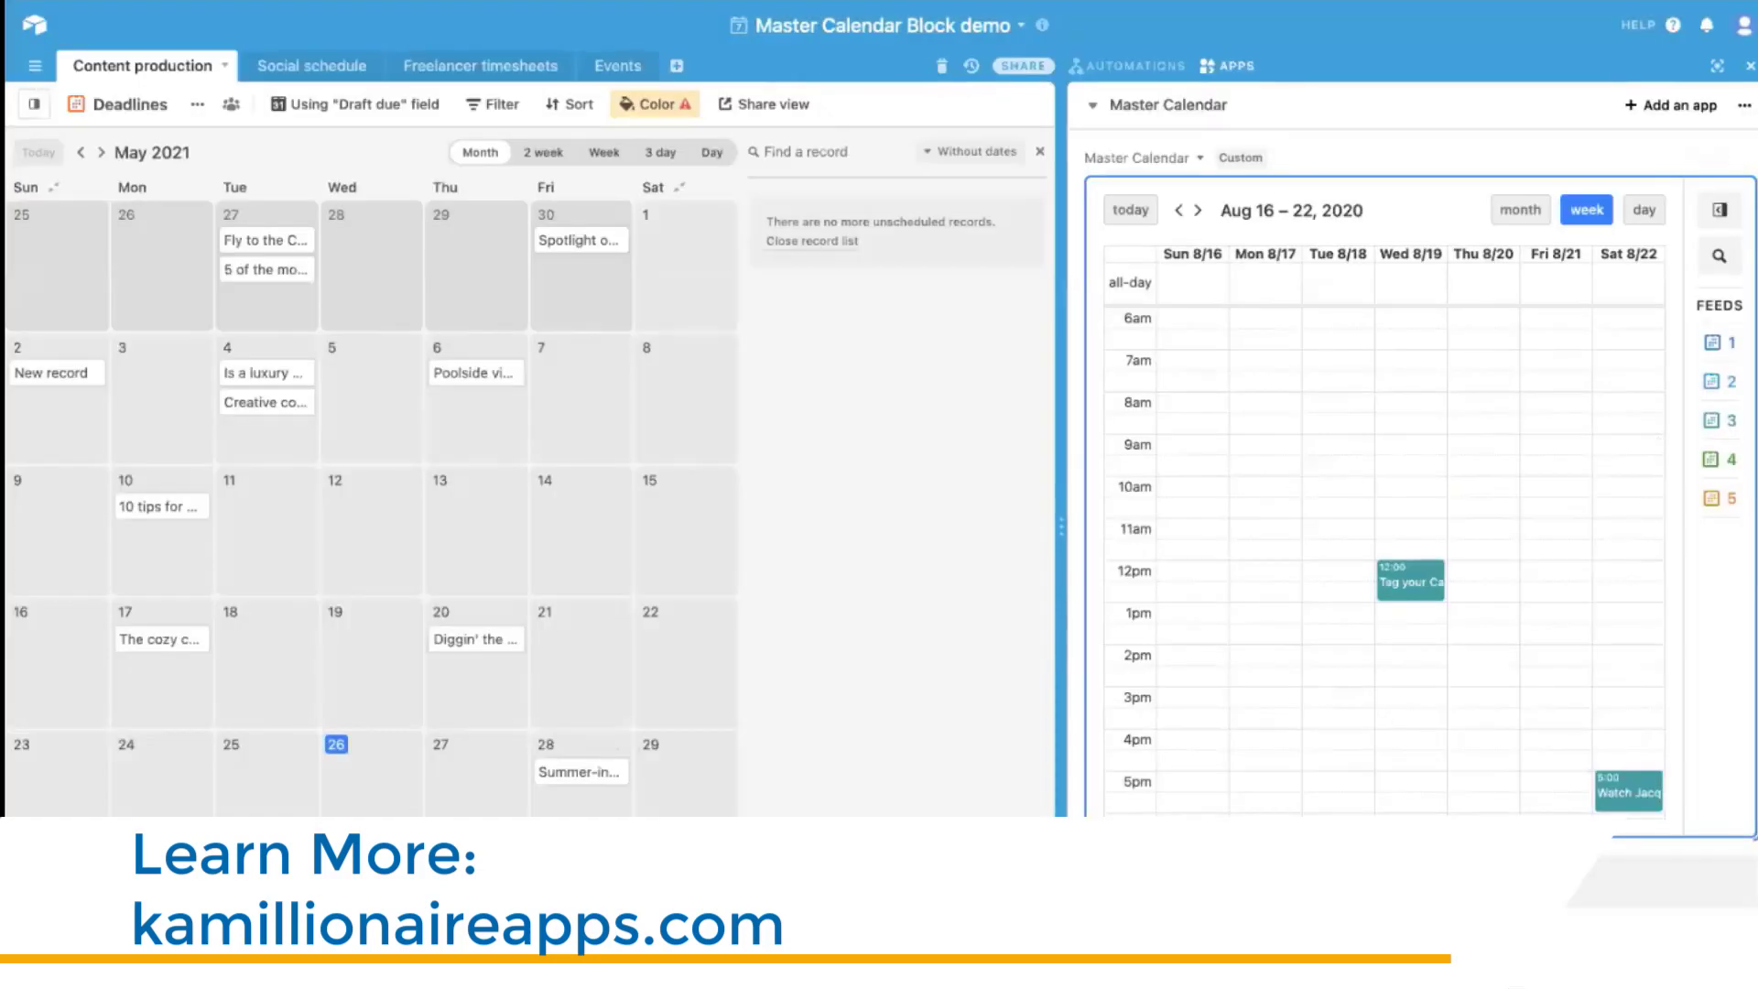
{"action": "left_click", "coordinate": [1671, 105]}
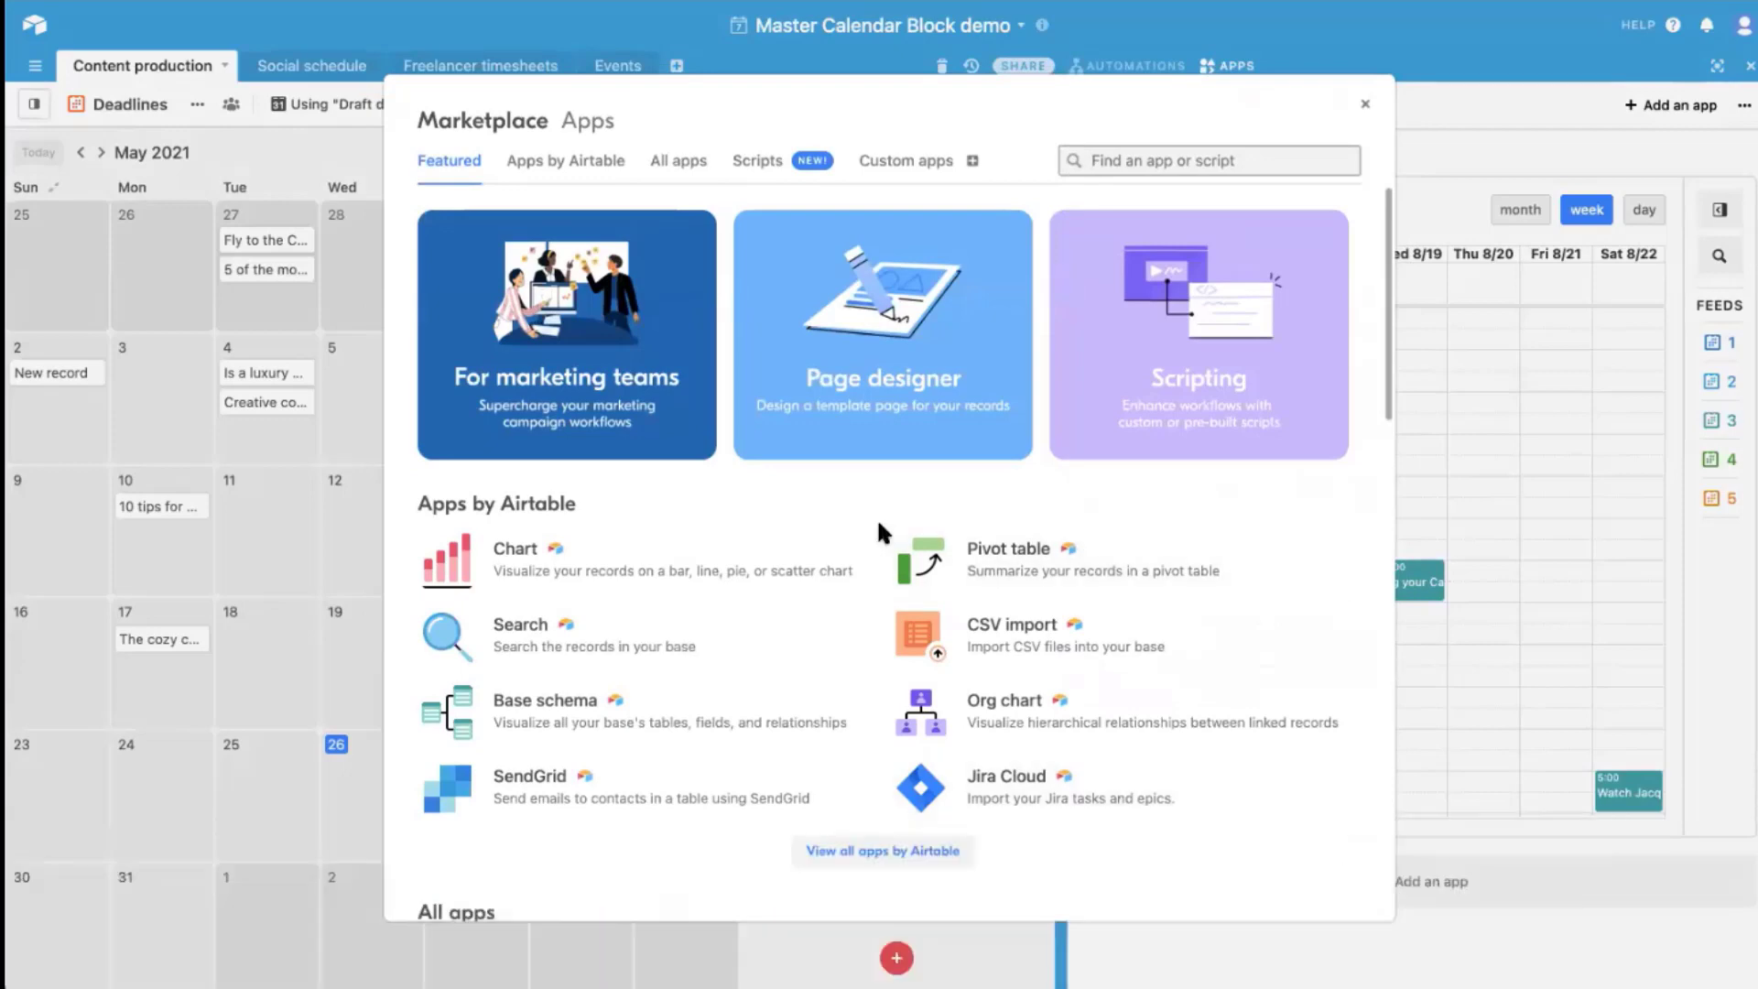
Find Master Calendar under All apps and view its detail page noting the Pro Plan.
{"action": "left_click", "coordinate": [676, 163]}
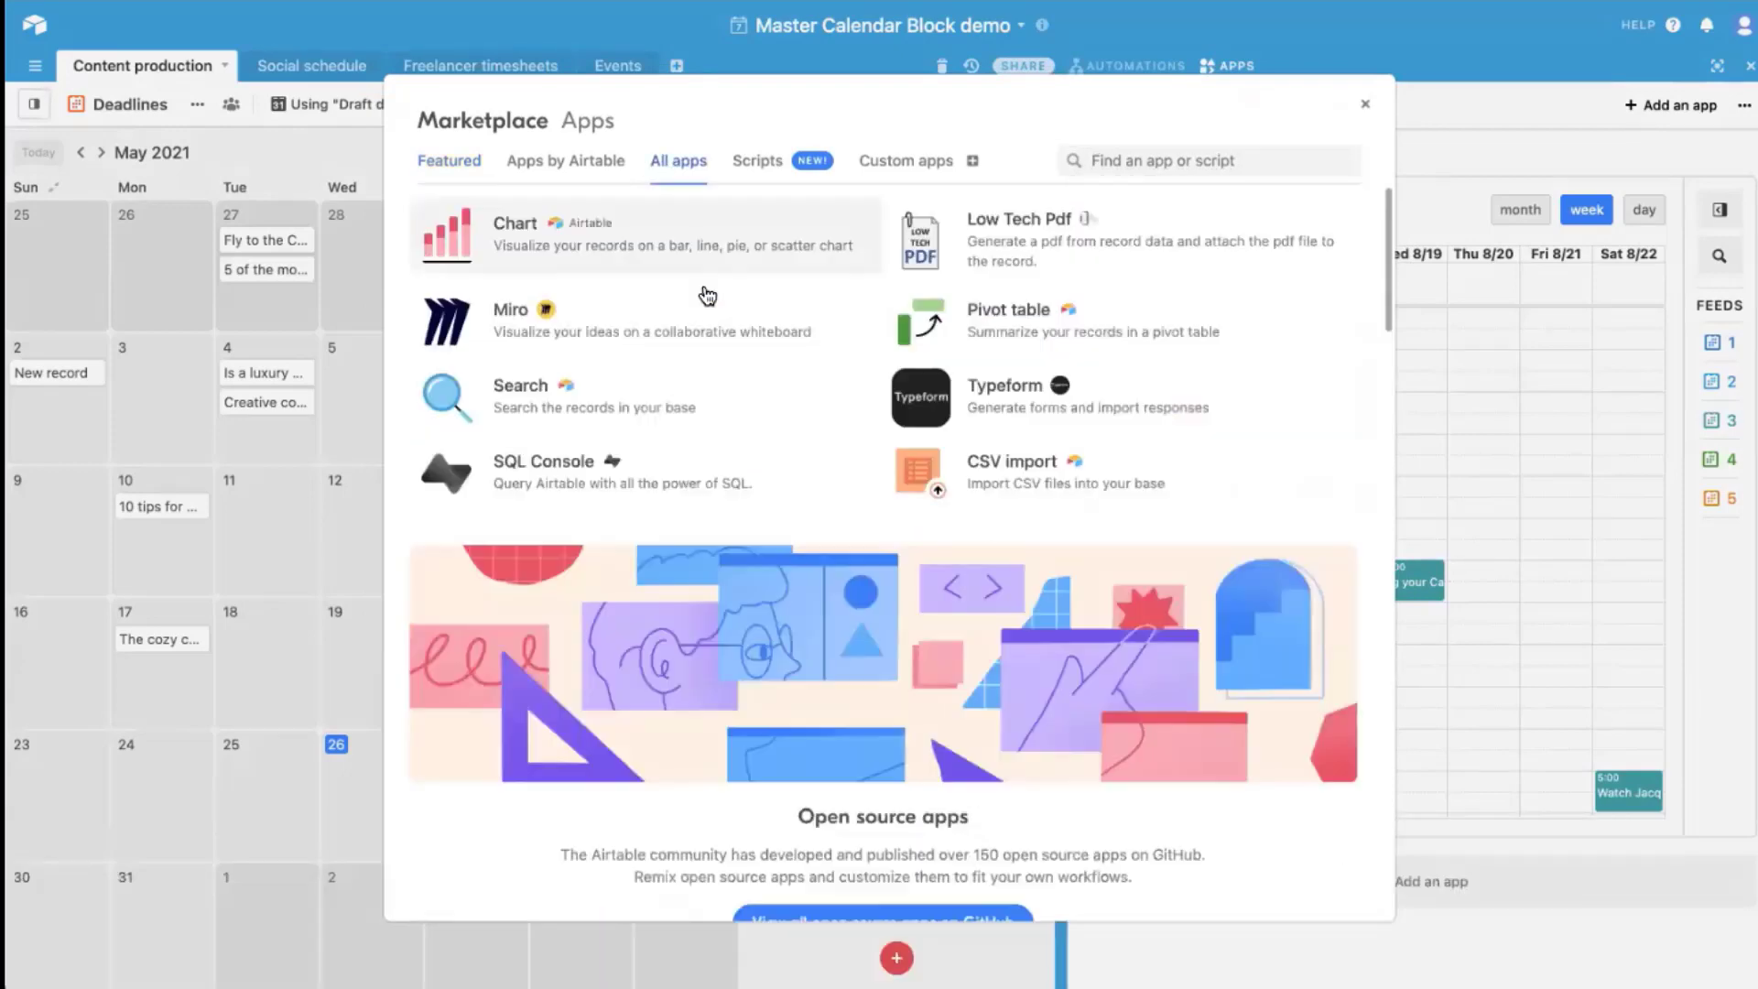
{"action": "scroll", "coordinate": [865, 406], "scroll_direction": "down", "scroll_amount": 9}
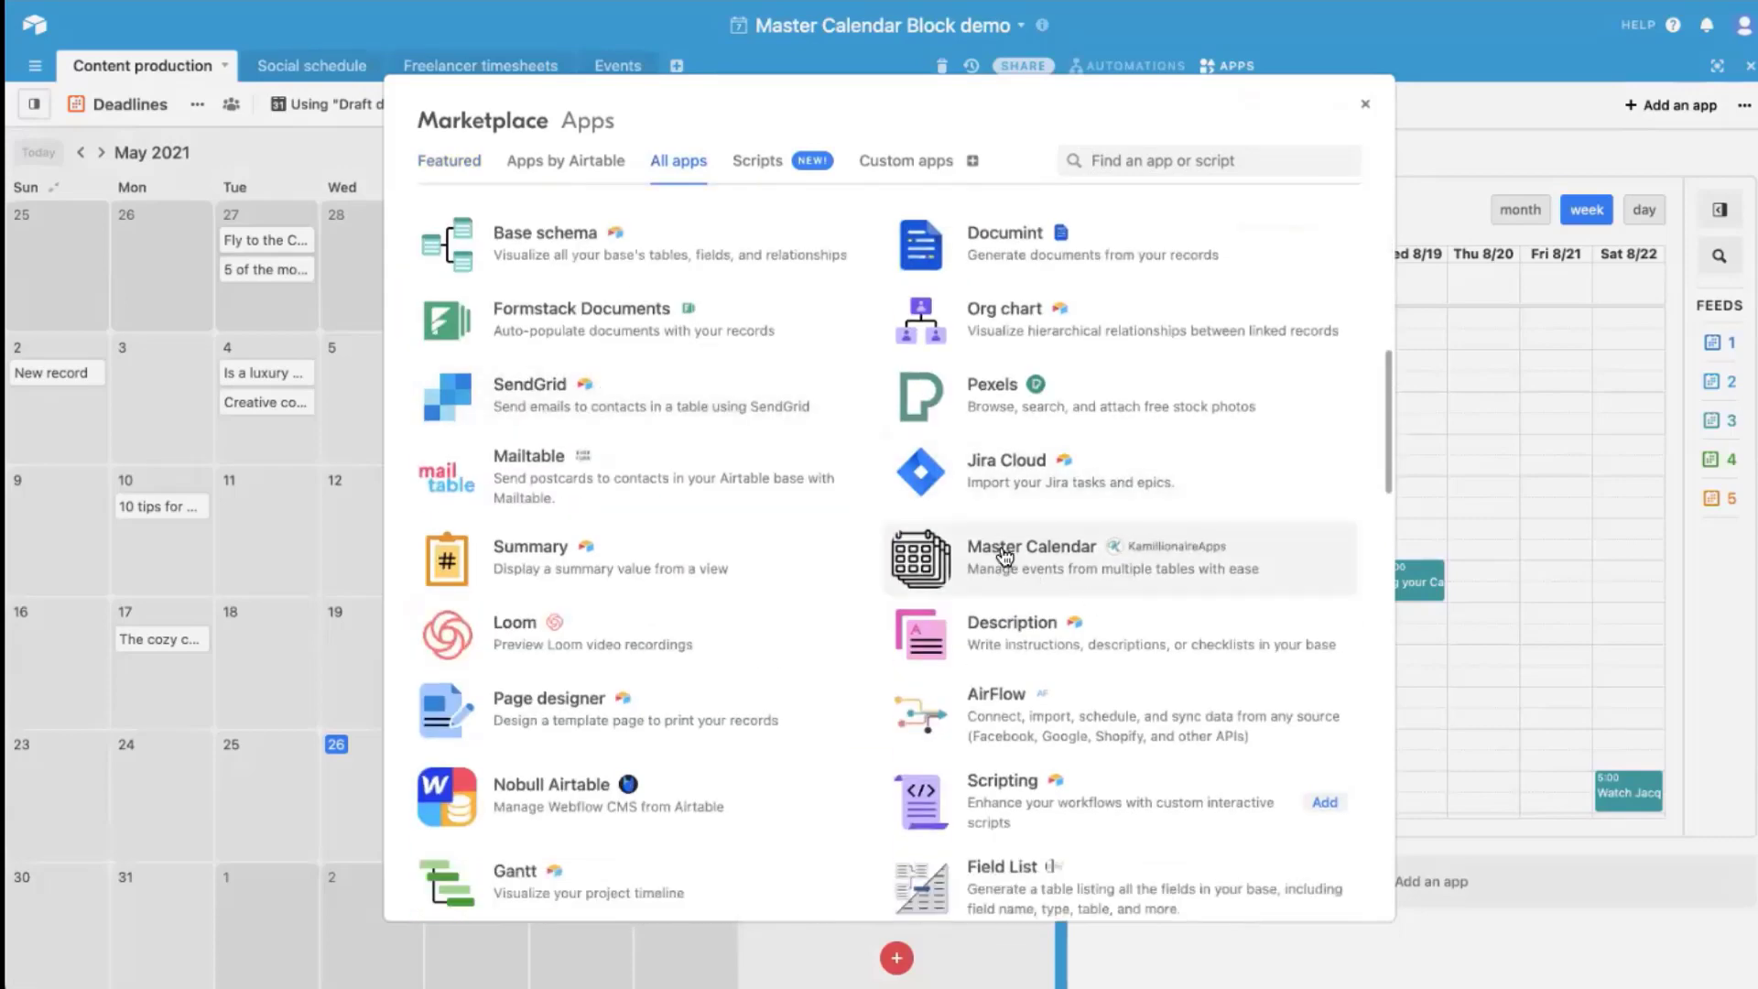
{"action": "left_click", "coordinate": [1004, 554]}
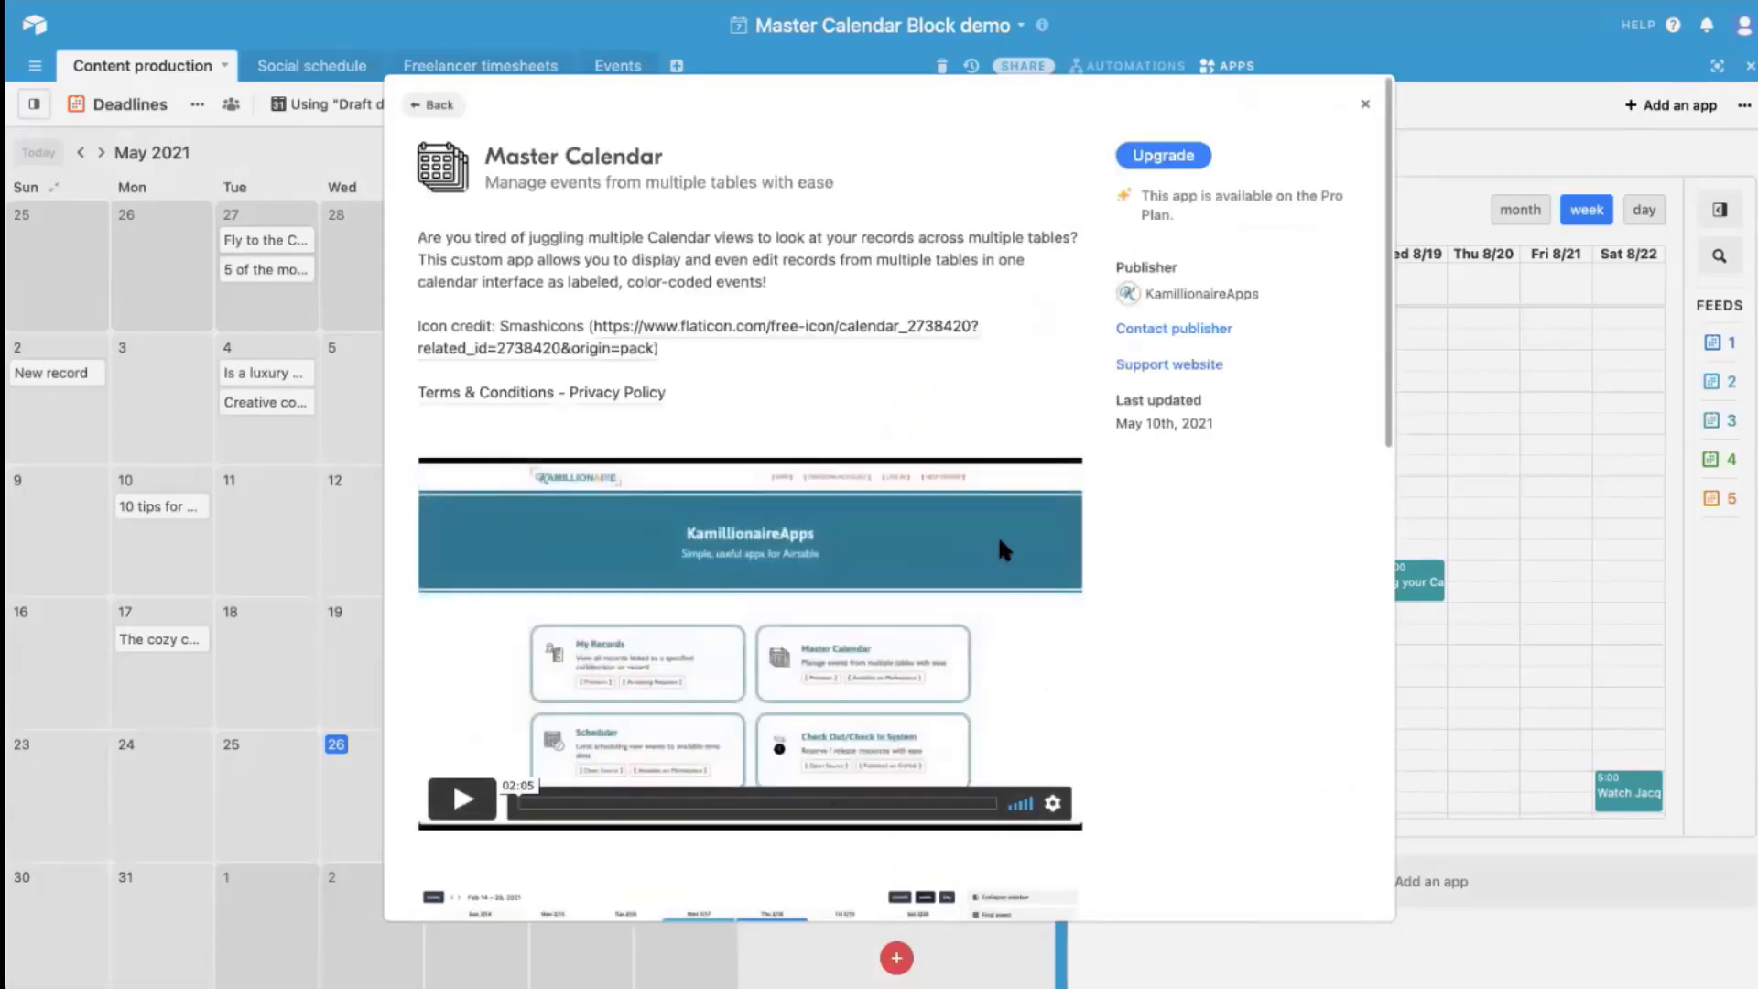
{"action": "scroll", "coordinate": [1031, 323], "scroll_direction": "down", "scroll_amount": 2}
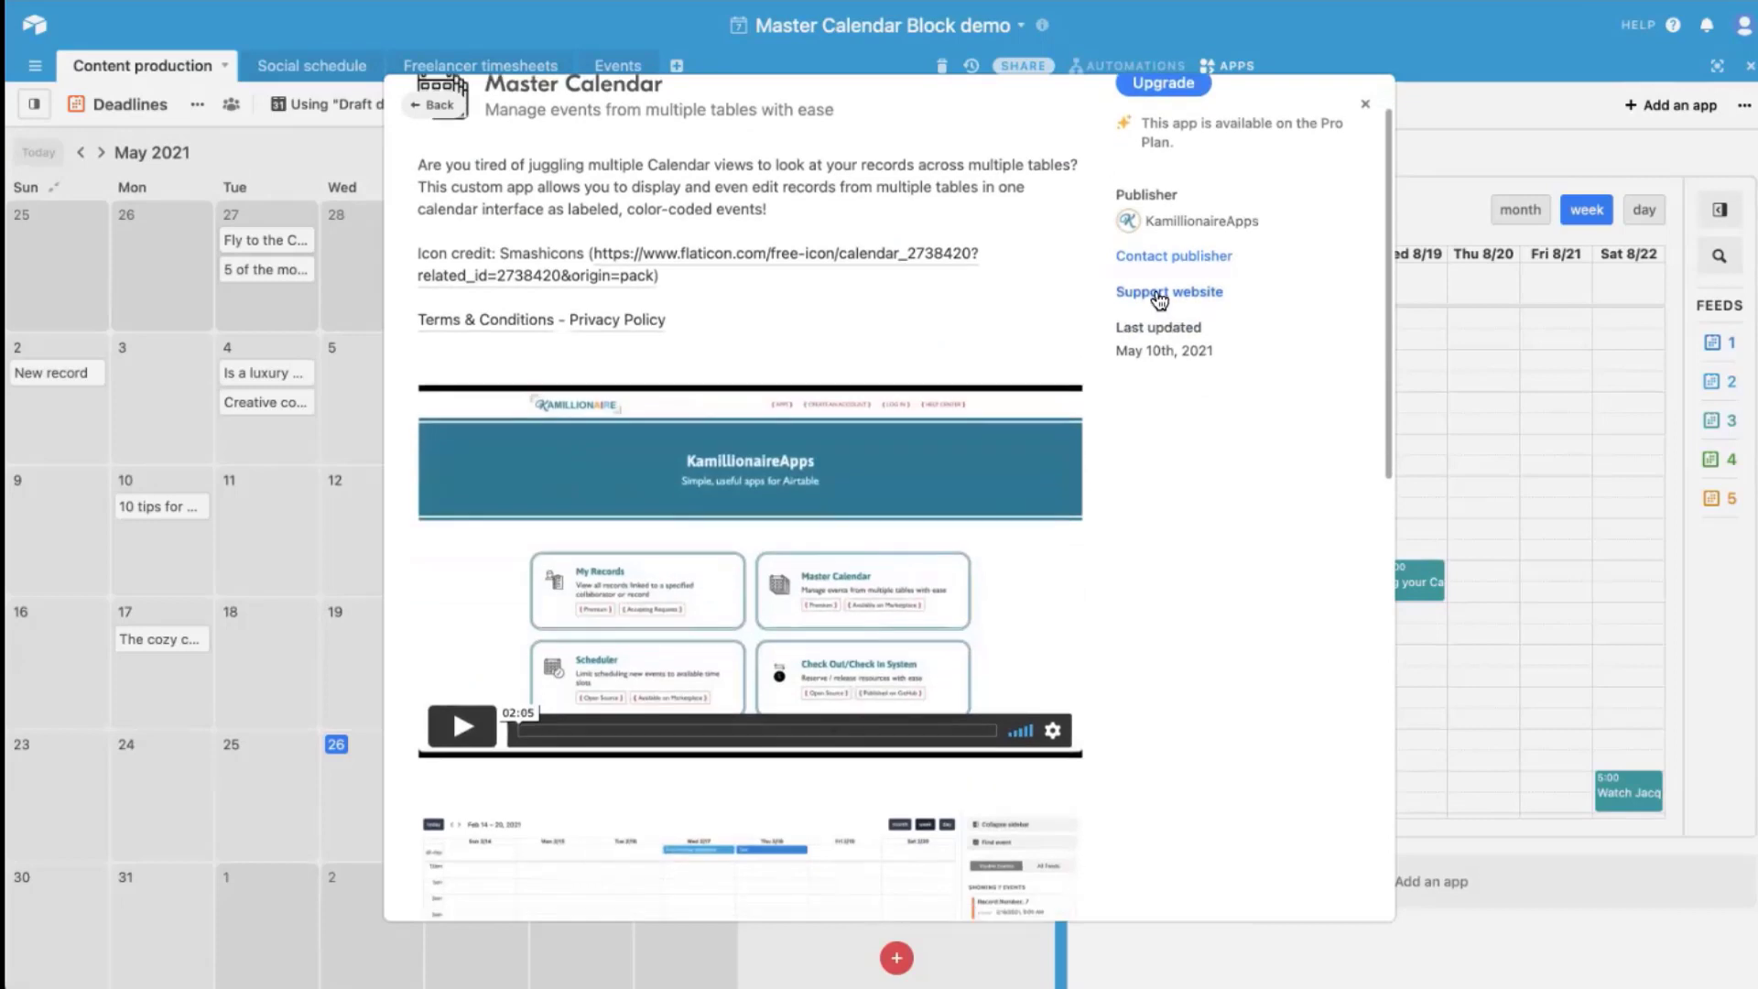
{"action": "scroll", "coordinate": [1112, 192], "scroll_direction": "down", "scroll_amount": 5}
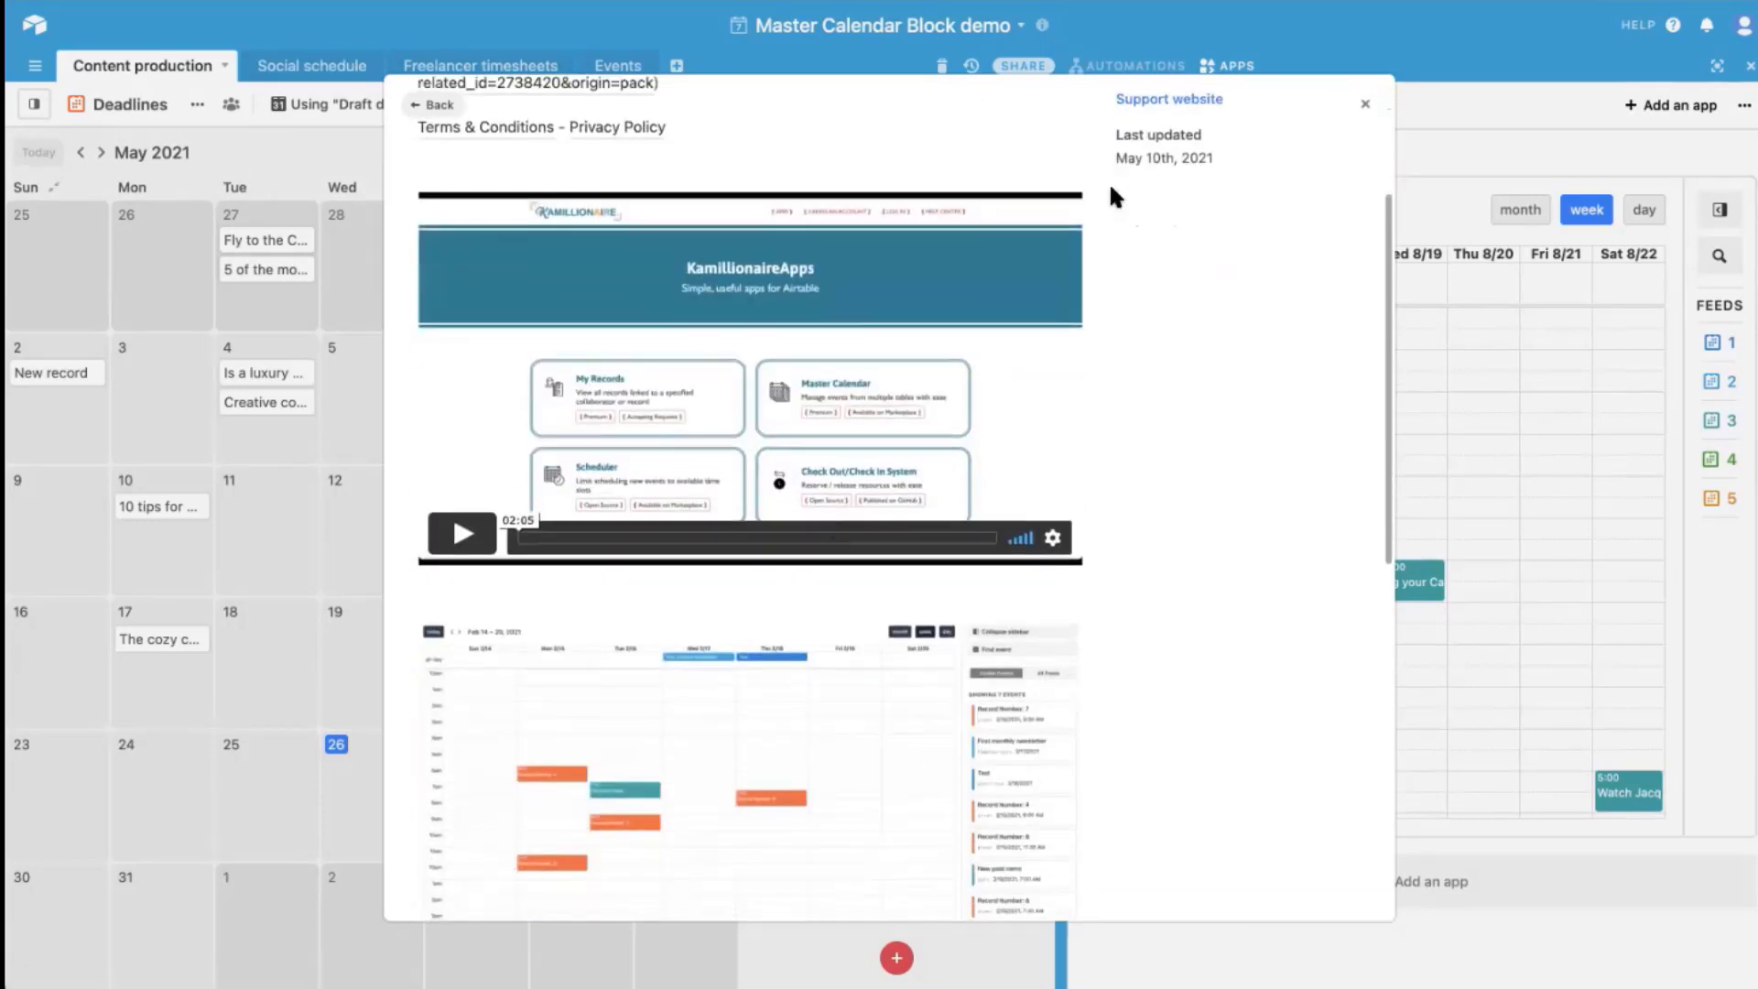
{"action": "scroll", "coordinate": [1110, 188], "scroll_direction": "down", "scroll_amount": 10}
{"action": "scroll", "coordinate": [1095, 236], "scroll_direction": "up", "scroll_amount": 18}
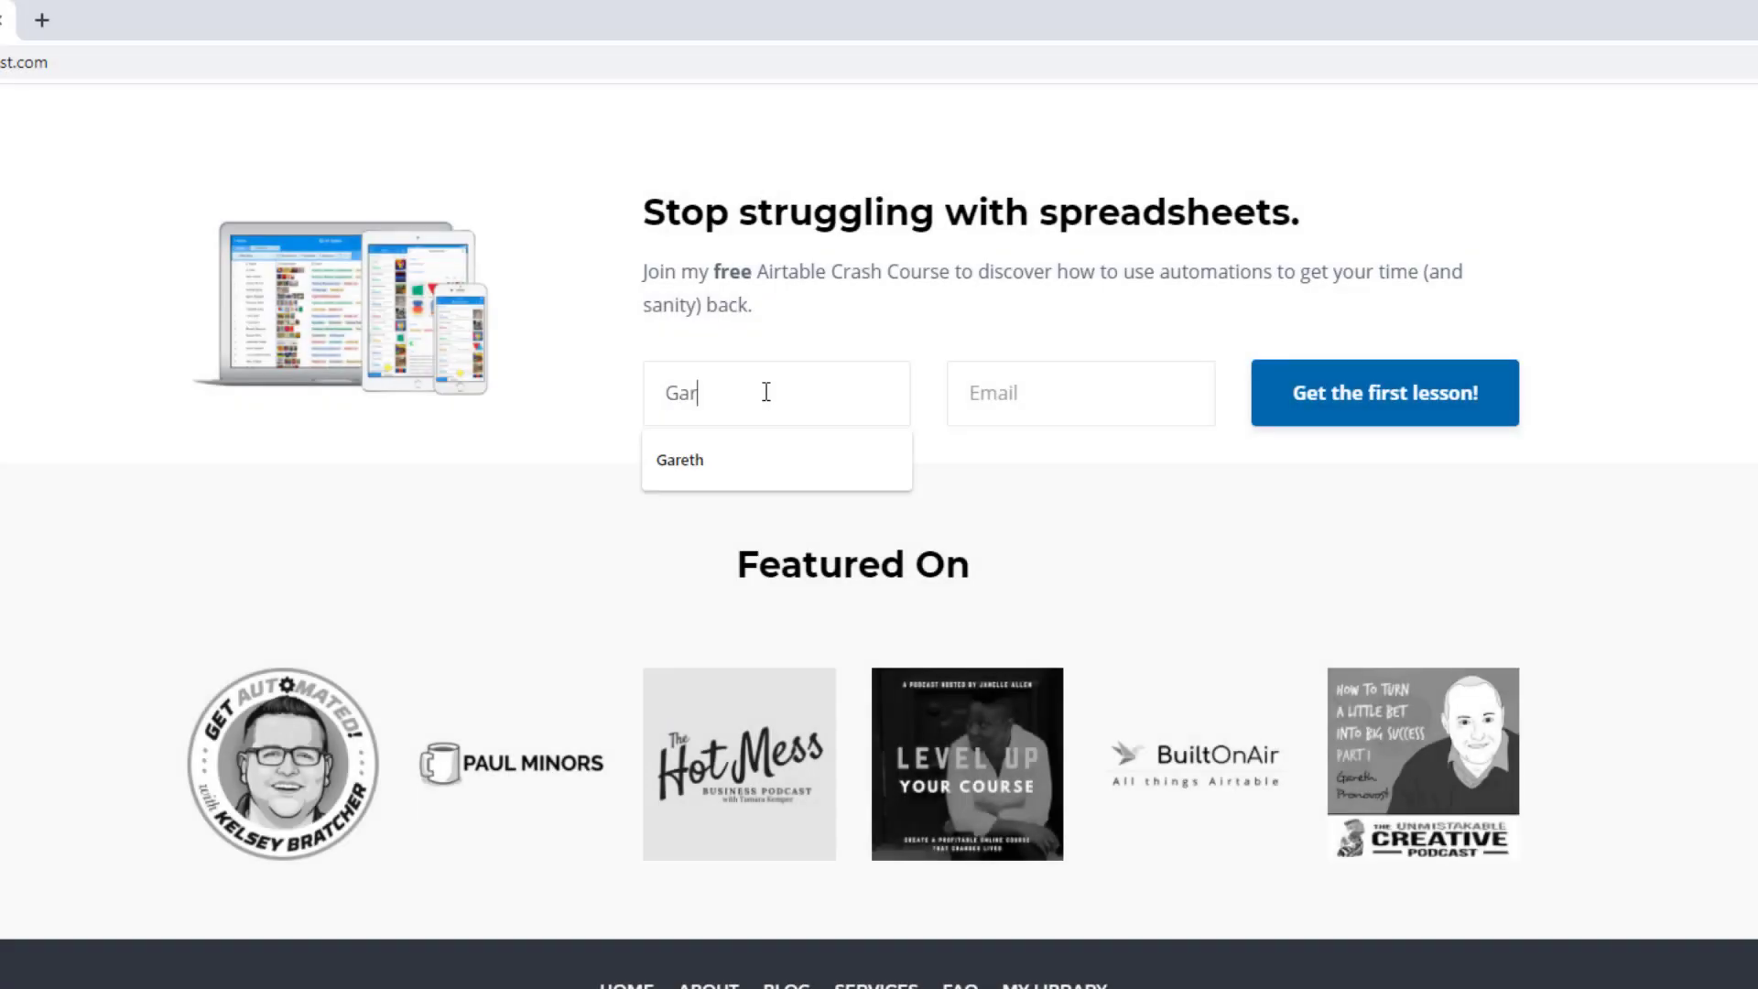
Fill the Crash Course signup with the first name and autofilled e-mail address.
{"action": "key", "text": "Tab"}
{"action": "type", "text": "garet"}
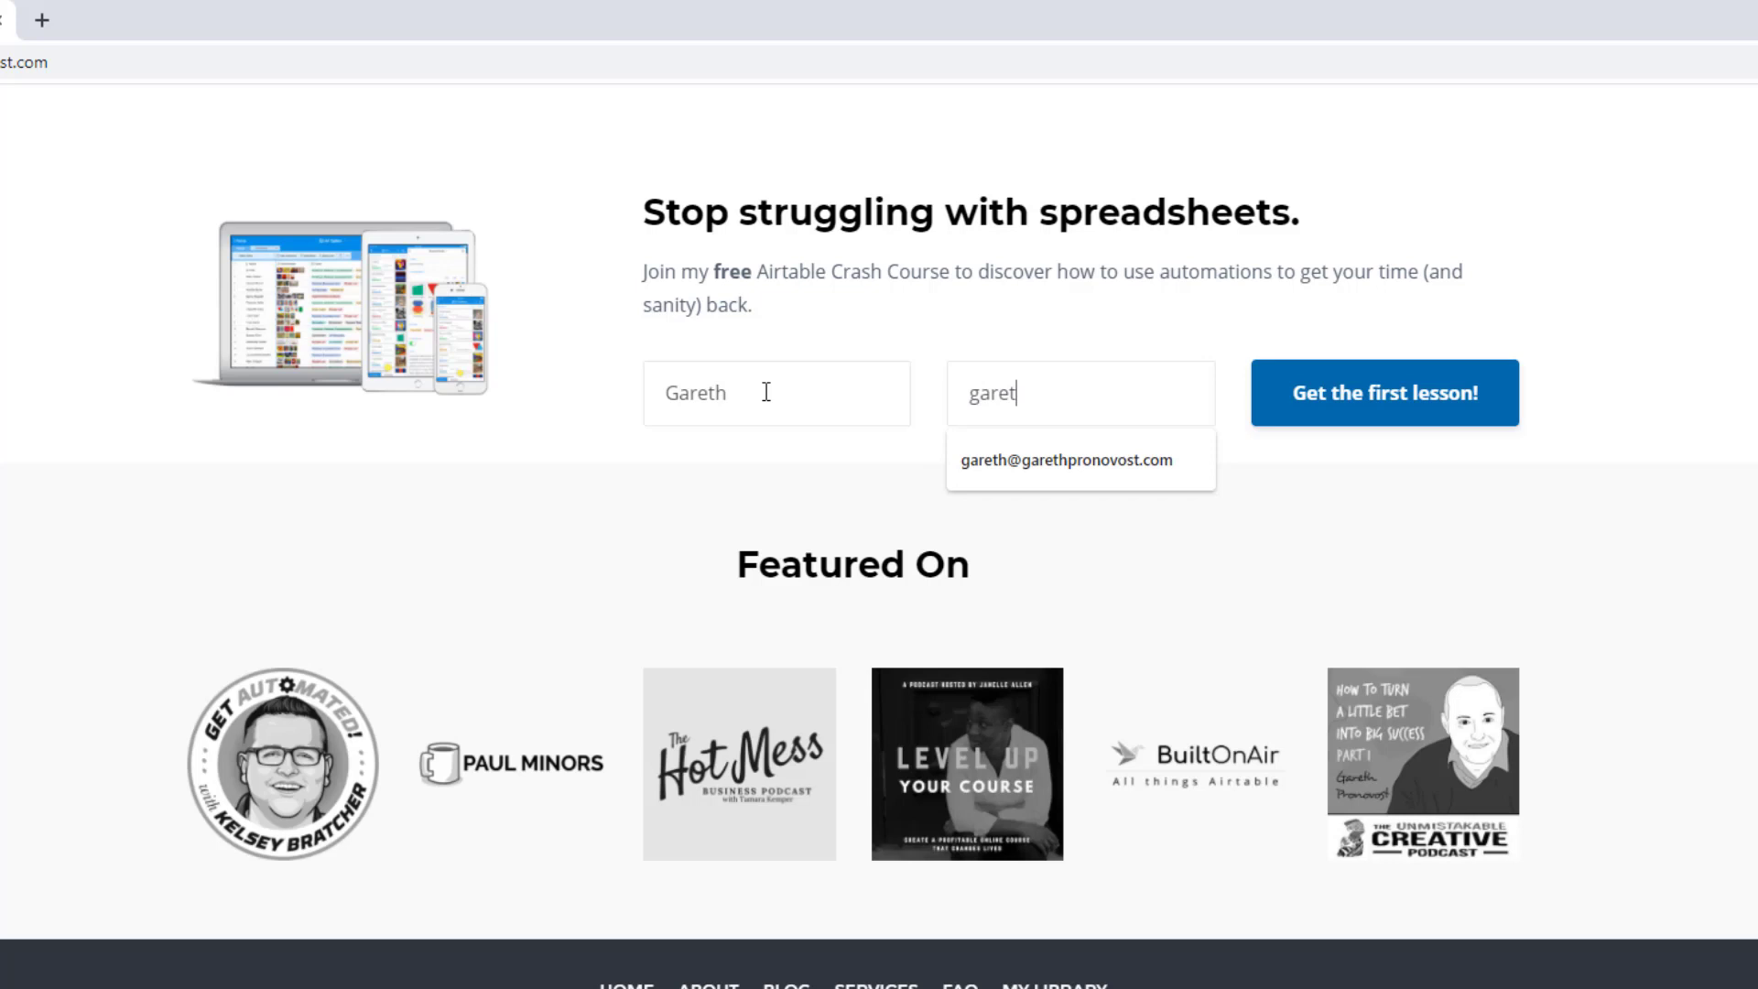
{"action": "key", "text": "Down"}
{"action": "key", "text": "Return"}
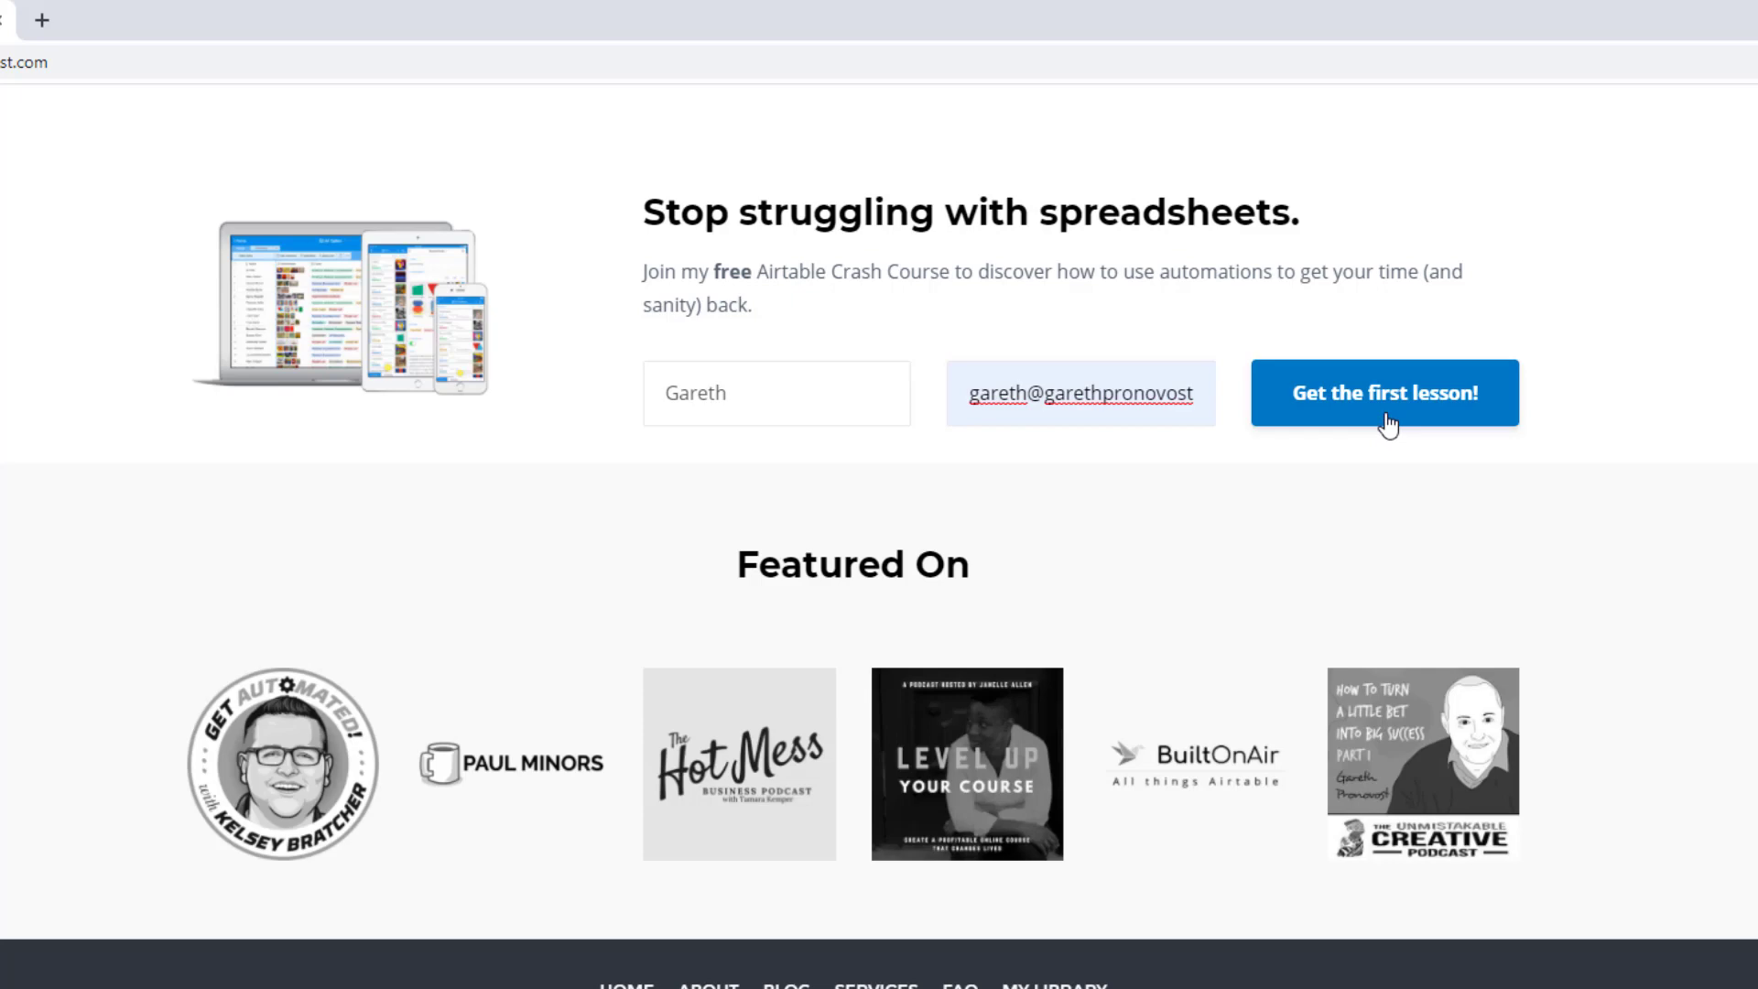
{"action": "scroll", "coordinate": [1384, 424], "scroll_direction": "up", "scroll_amount": 20}
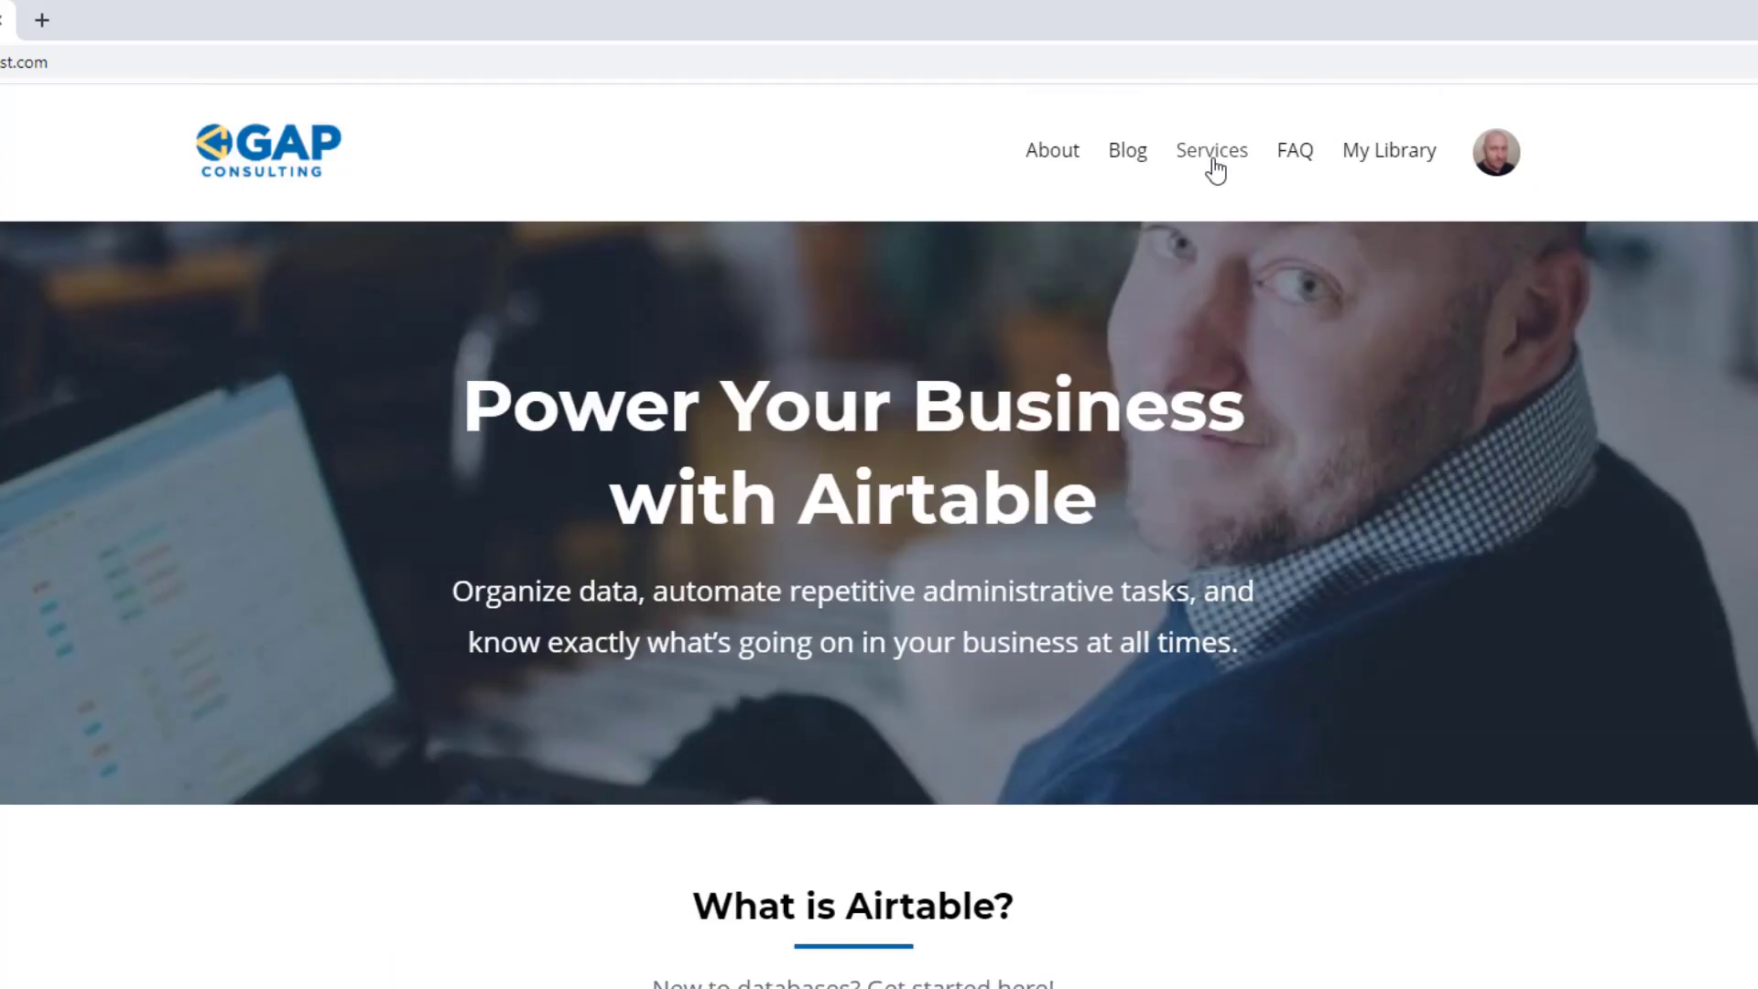
Open the Services page and view the Go Hourly, Explore Courses and Apply Here options.
{"action": "left_click", "coordinate": [1212, 154]}
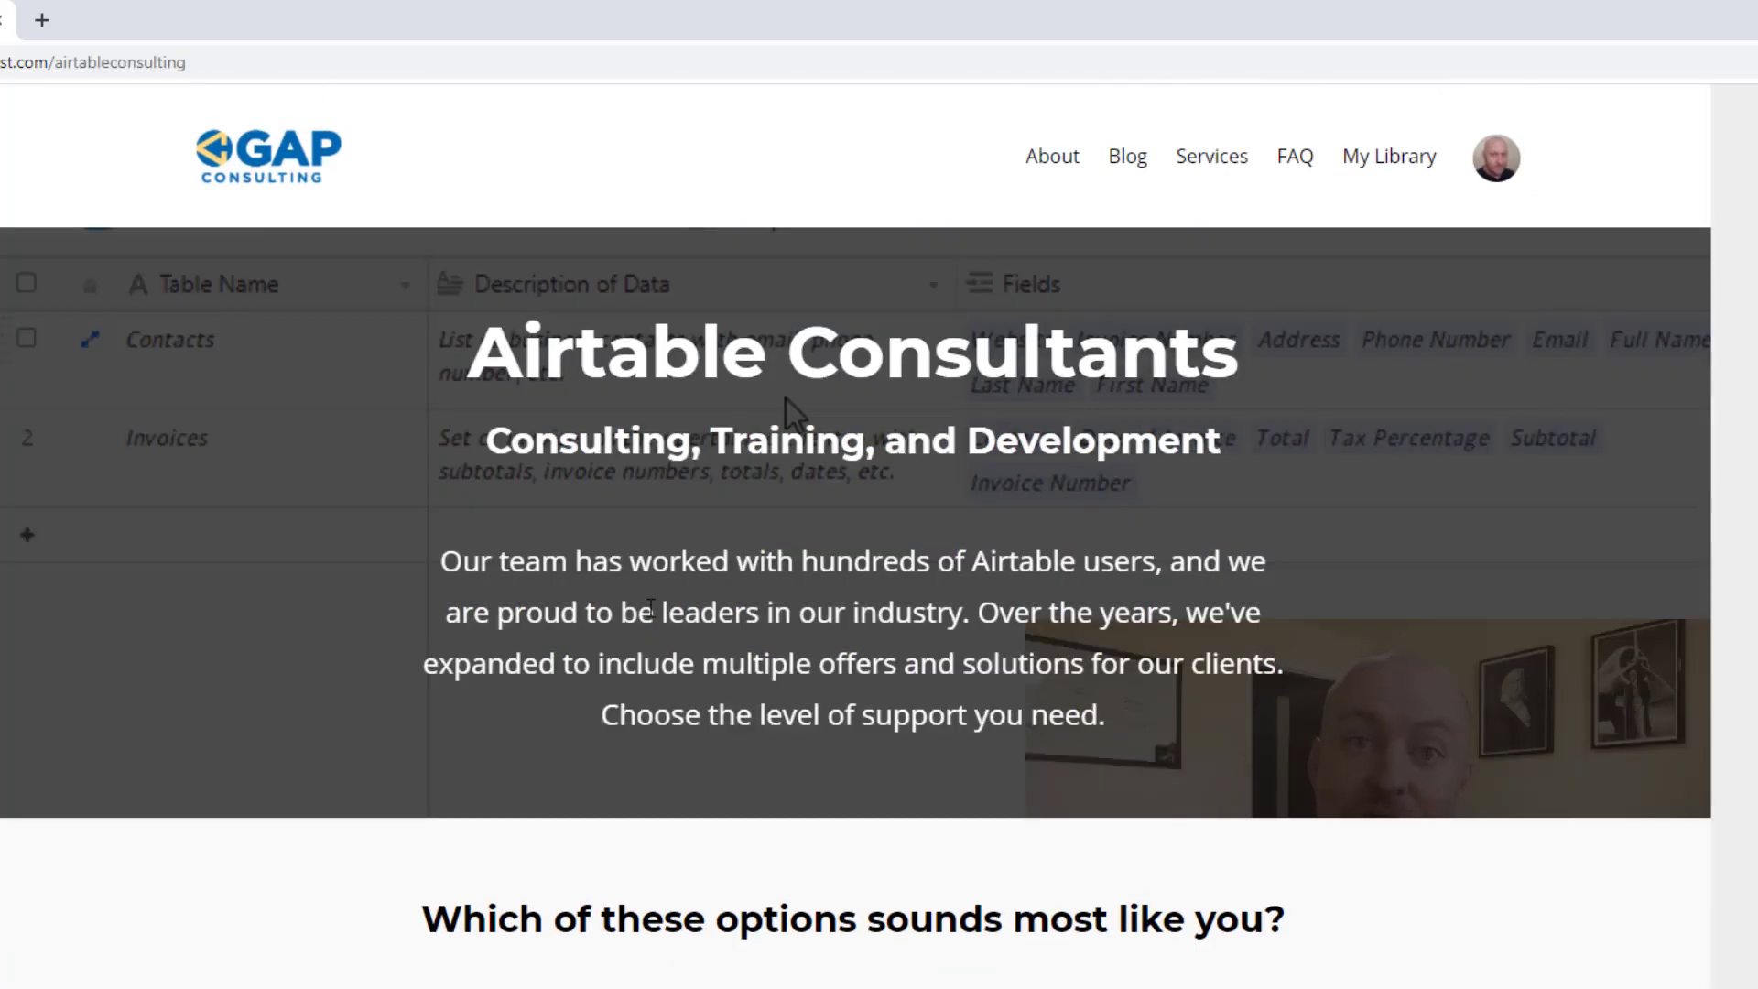
{"action": "scroll", "coordinate": [652, 609], "scroll_direction": "down", "scroll_amount": 10}
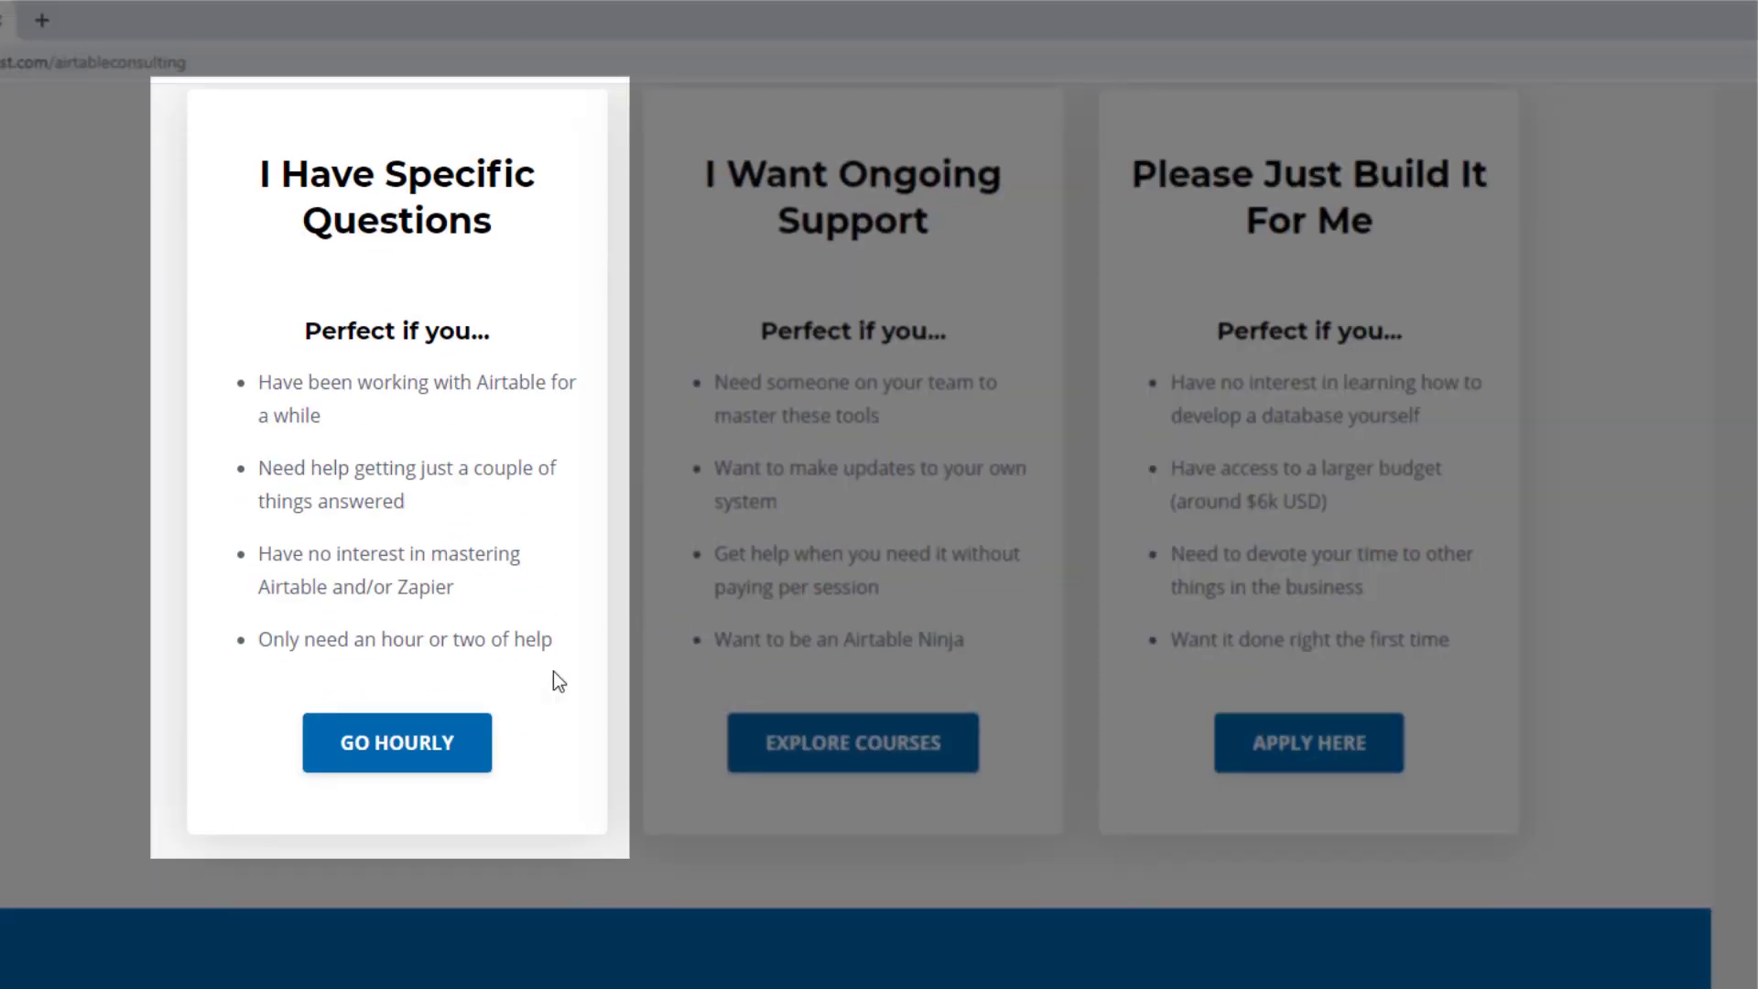